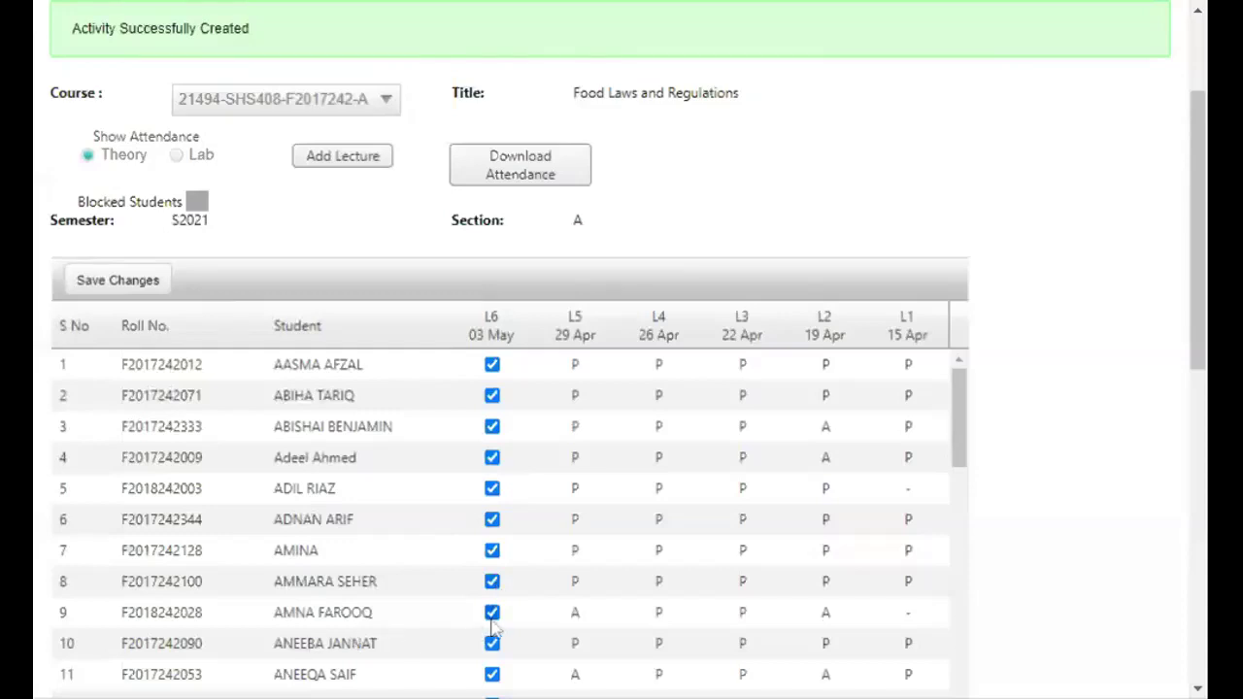
Mark the student in row 11 absent for lecture L6 on 03 May.
scroll(397, 632, down, 1)
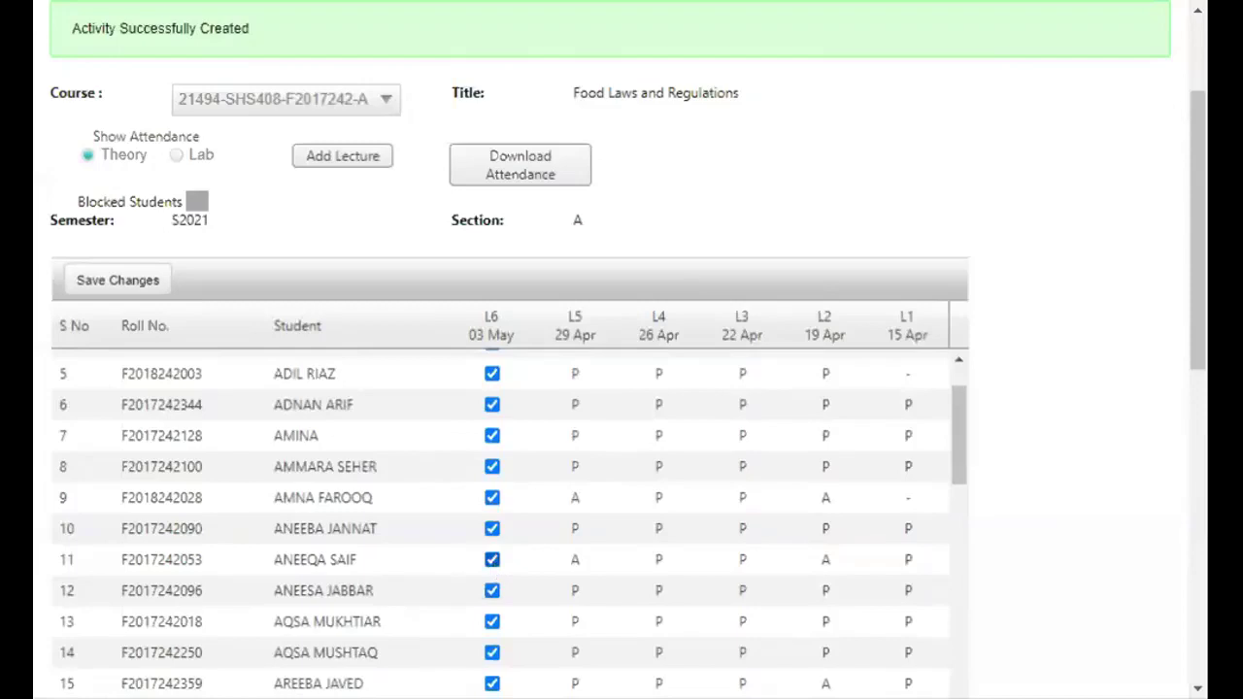
click(492, 559)
click(492, 591)
scroll(417, 594, down, 2)
scroll(418, 594, up, 1)
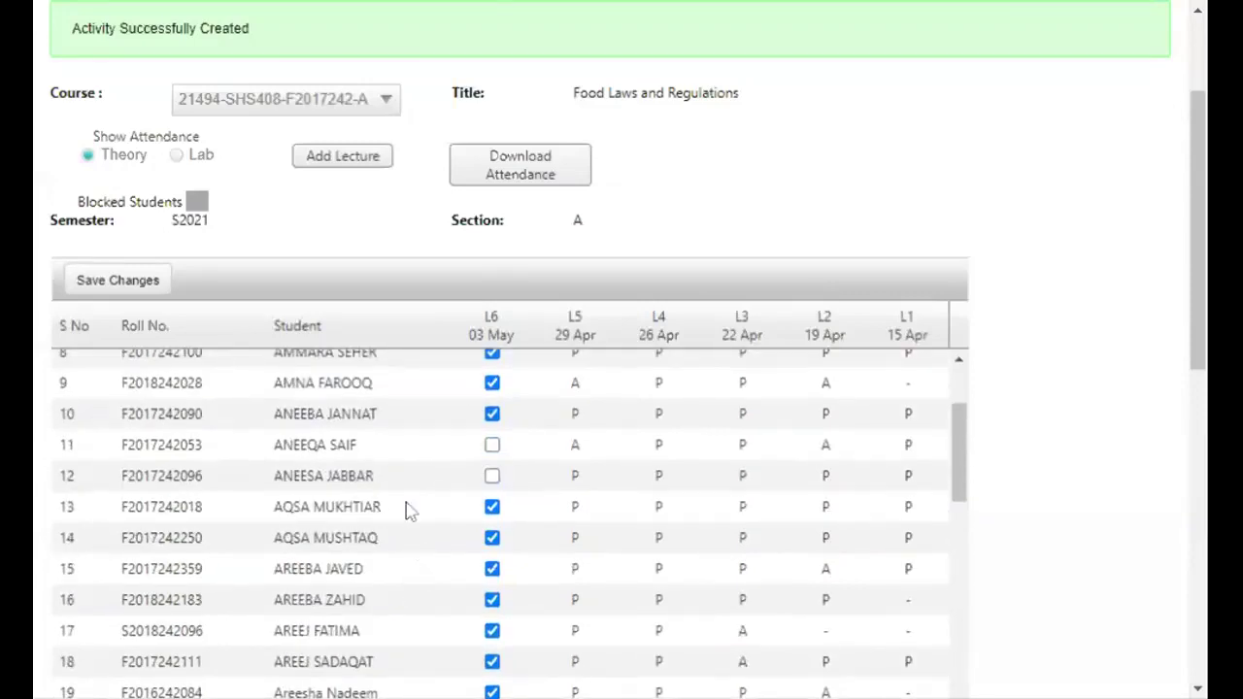
click(492, 475)
scroll(288, 577, up, 2)
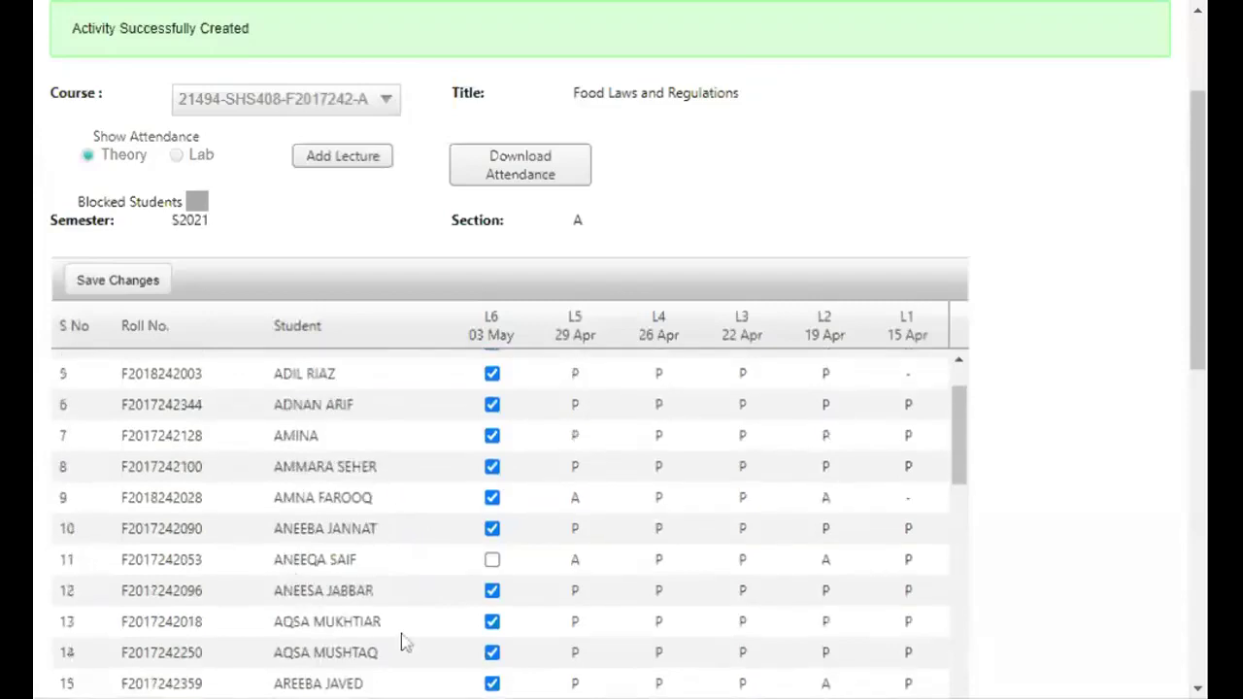
Mark the student in row 19 absent for lecture L6 on 03 May.
scroll(402, 638, down, 3)
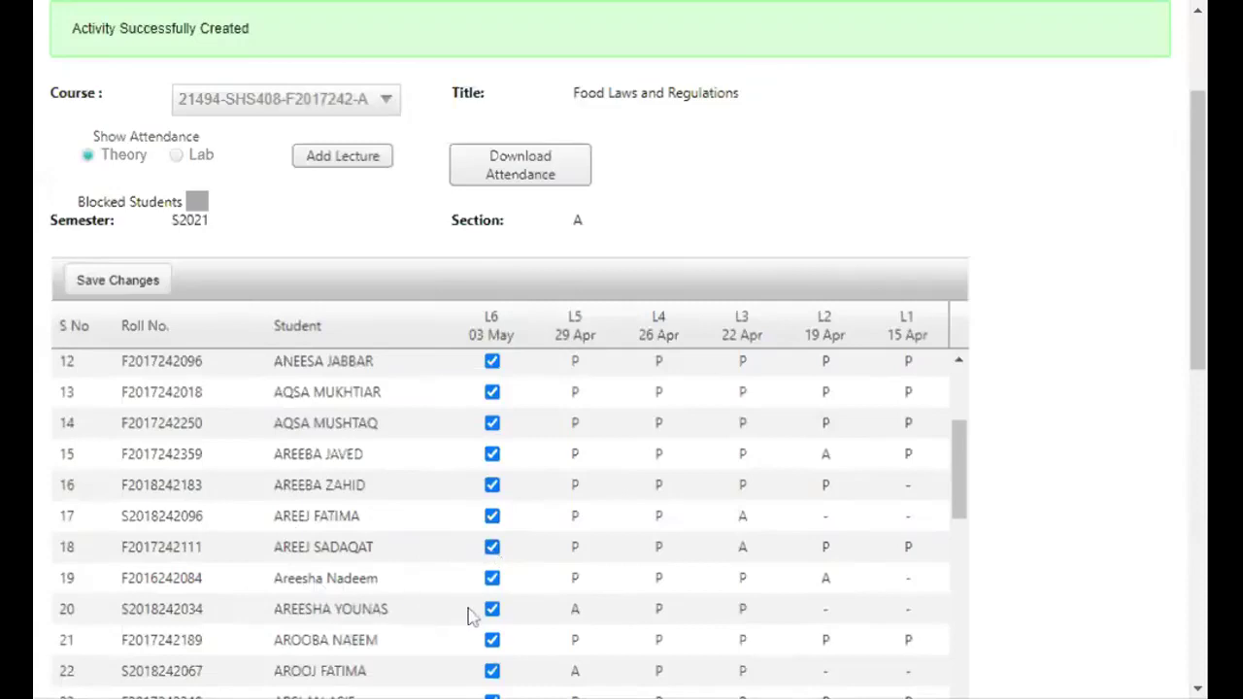
scroll(330, 604, down, 1)
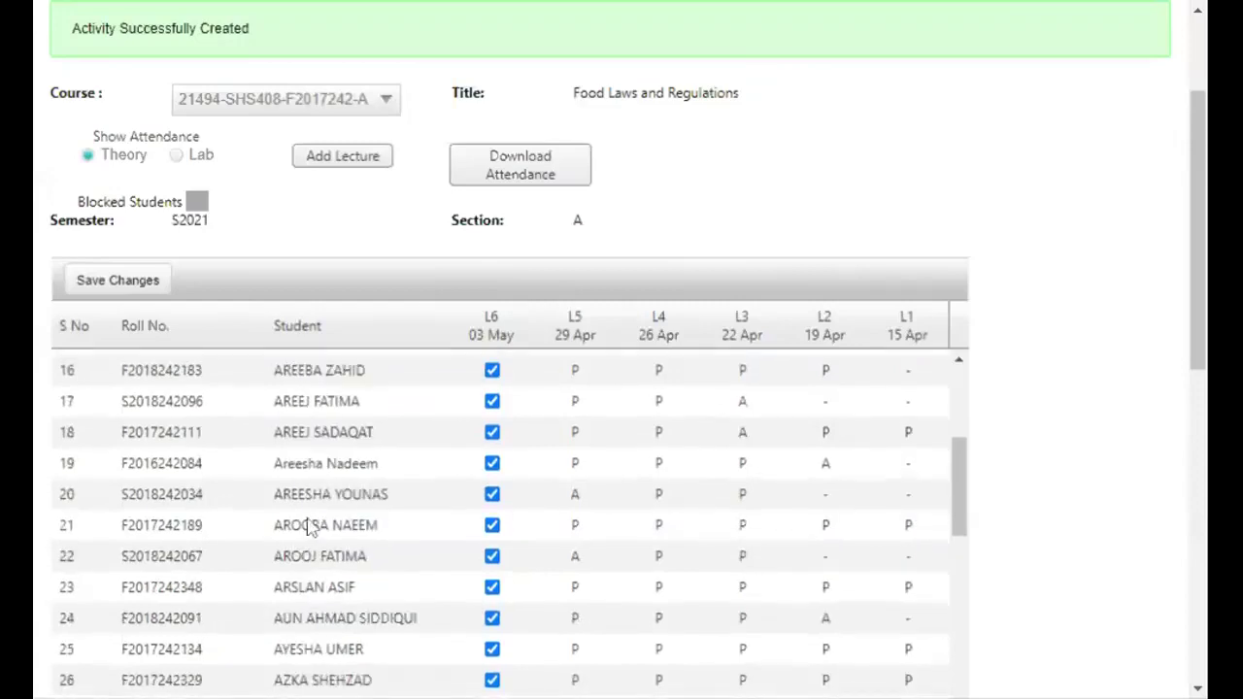
click(493, 464)
scroll(413, 596, down, 1)
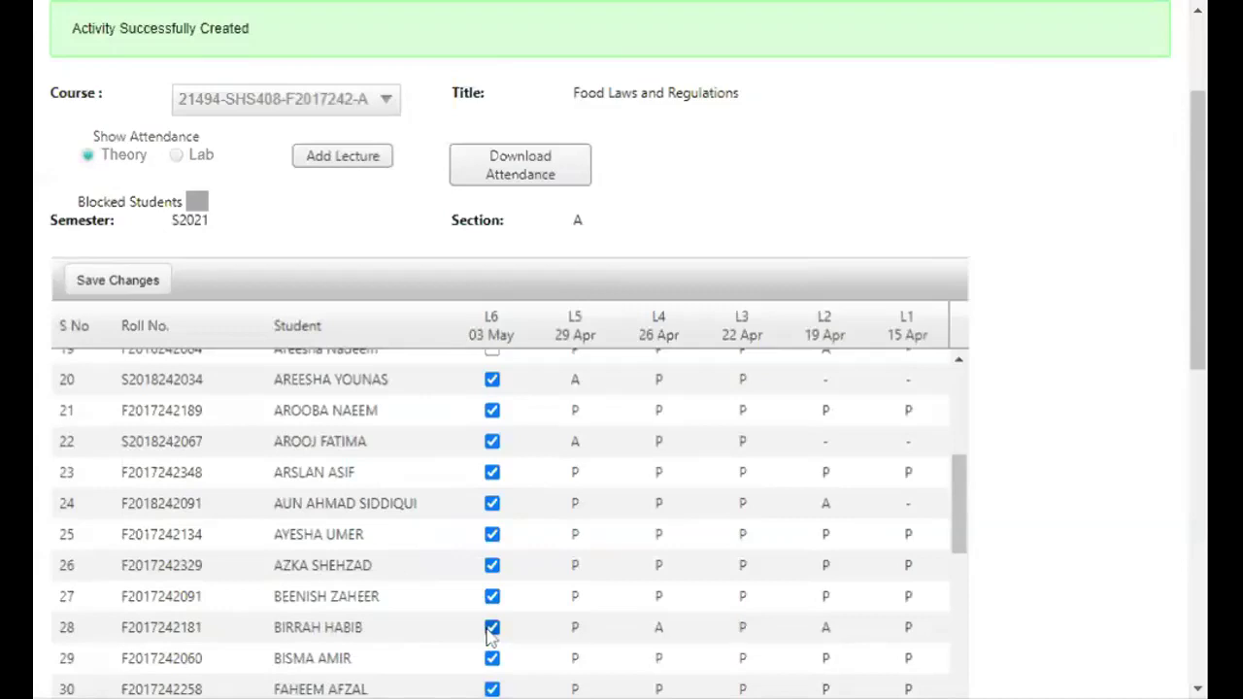
Mark the students in rows 33, 36 and 37 absent for lecture L6 on 03 May.
scroll(427, 615, down, 1)
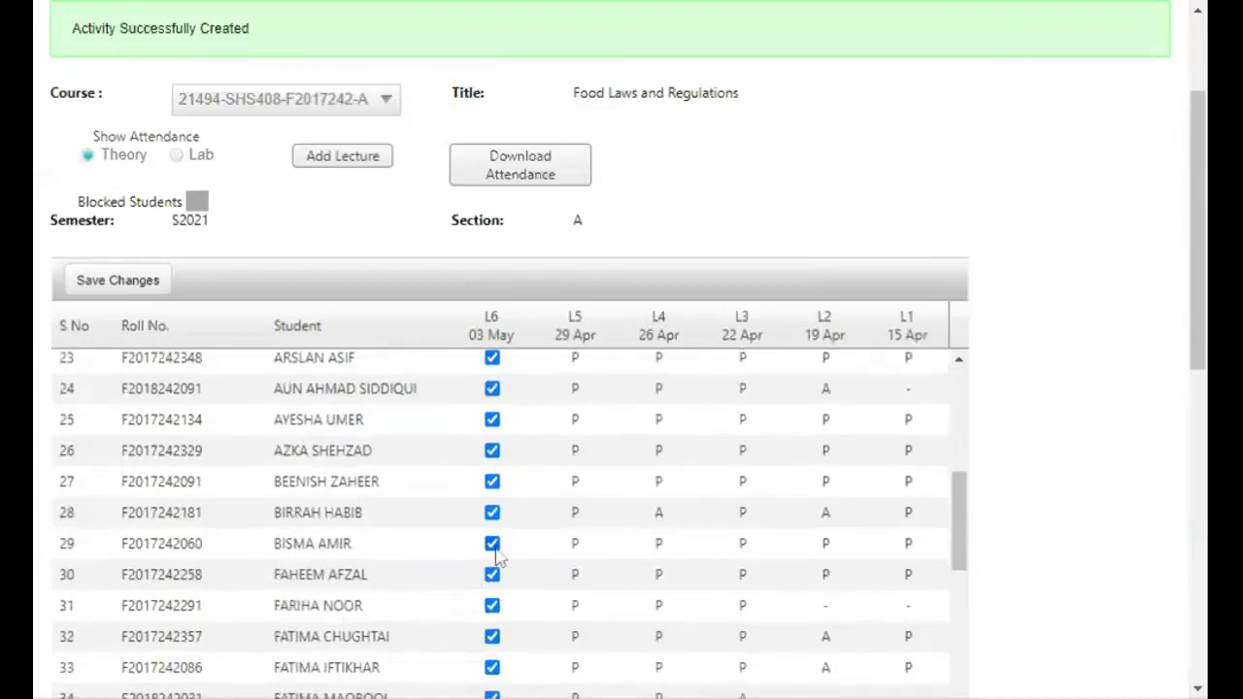
click(494, 606)
click(492, 606)
scroll(396, 629, down, 3)
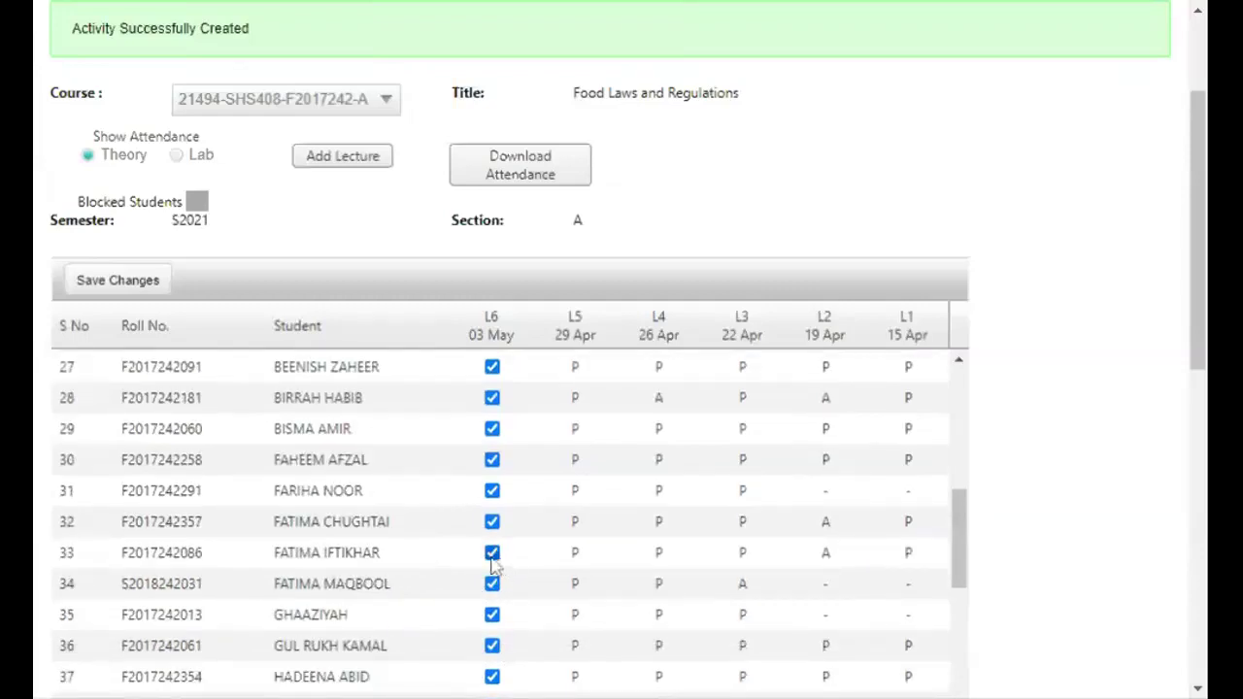
click(492, 556)
scroll(434, 635, down, 3)
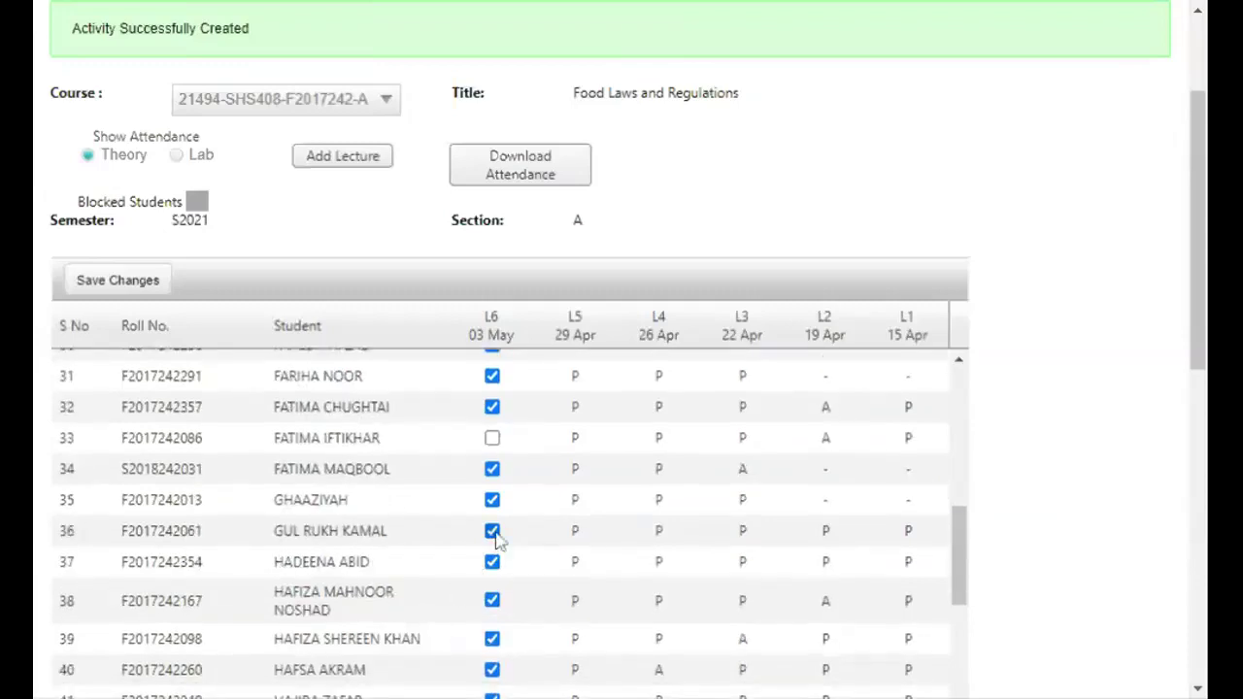
click(492, 530)
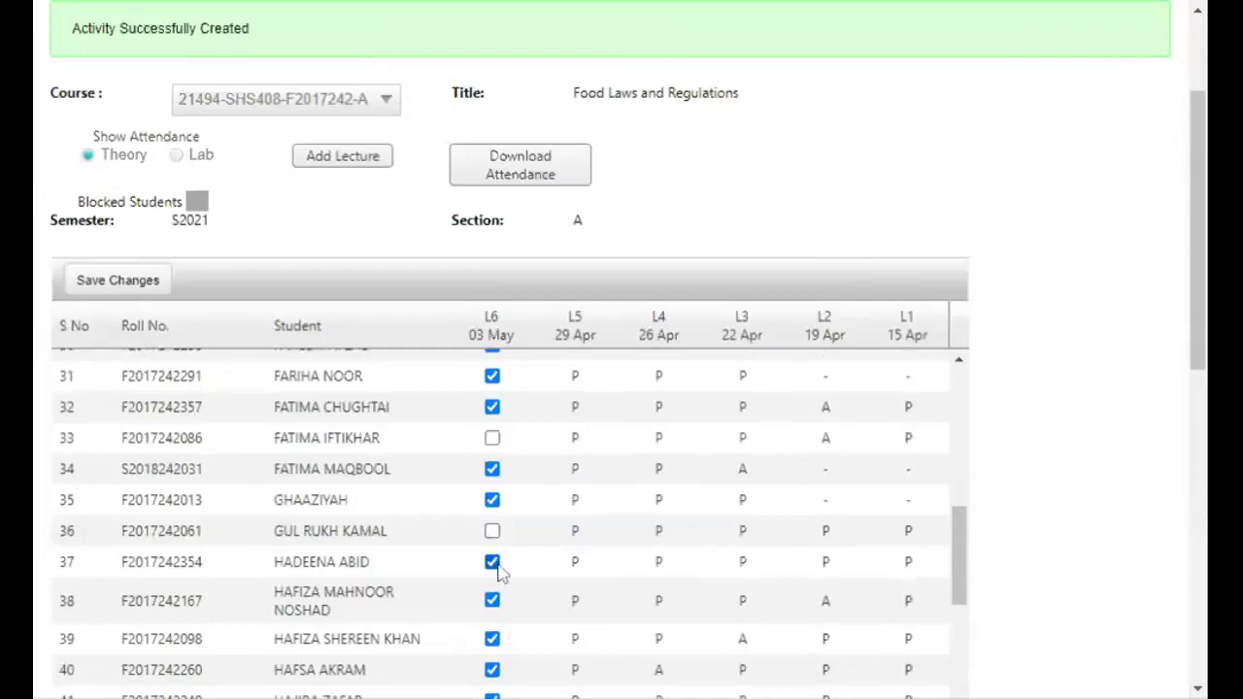
click(493, 562)
scroll(379, 599, down, 3)
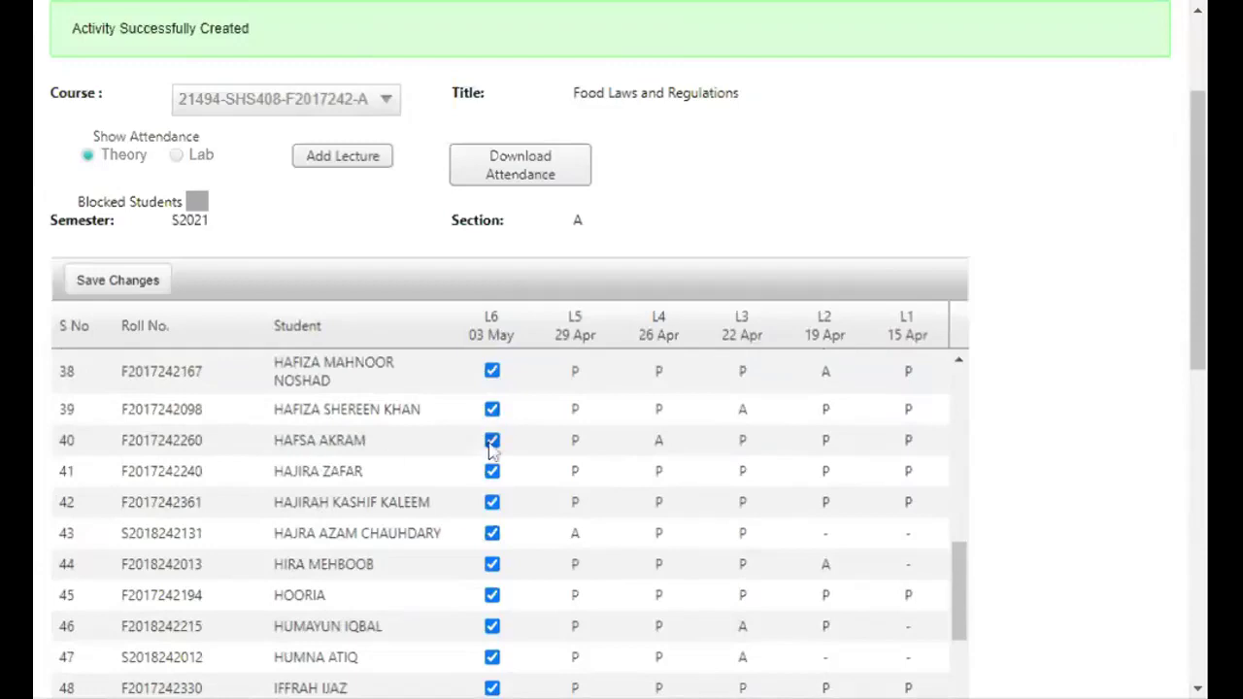
Mark the students in rows 44 and 46 absent for lecture L6 on 03 May.
click(493, 502)
click(493, 502)
click(491, 564)
scroll(495, 588, down, 2)
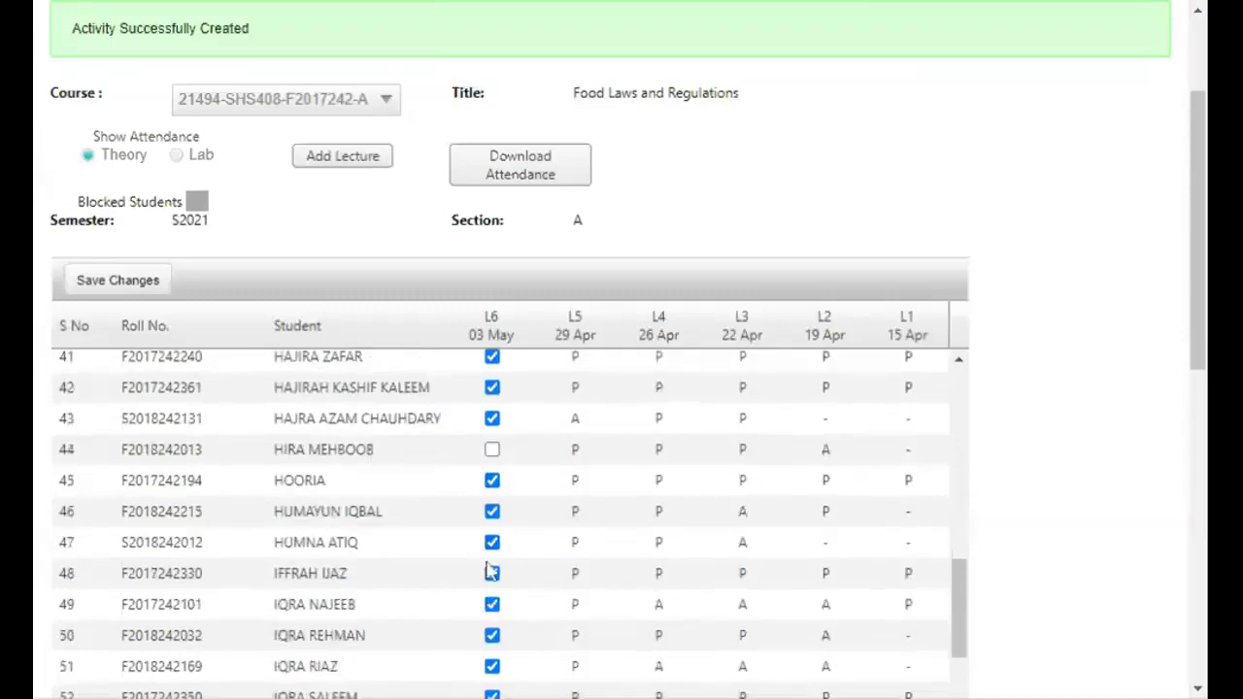
click(492, 511)
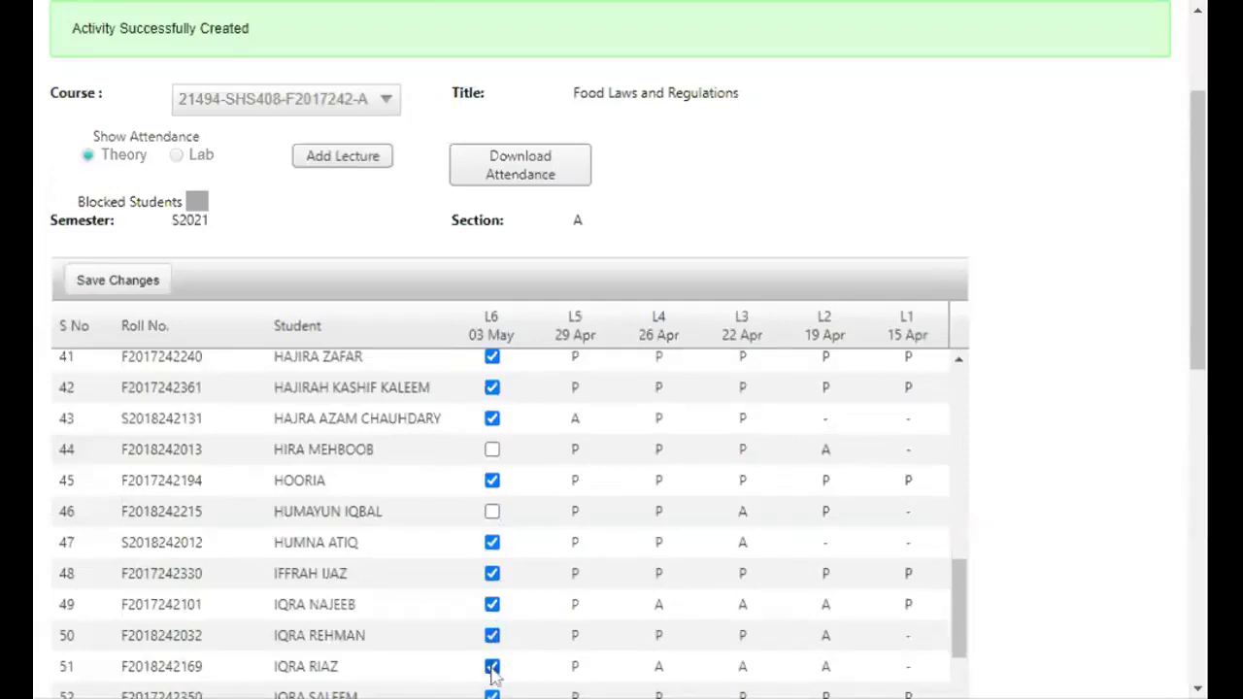
Mark the students in rows 51, 54, 55 and 57 absent for lecture L6 on 03 May.
scroll(388, 592, down, 2)
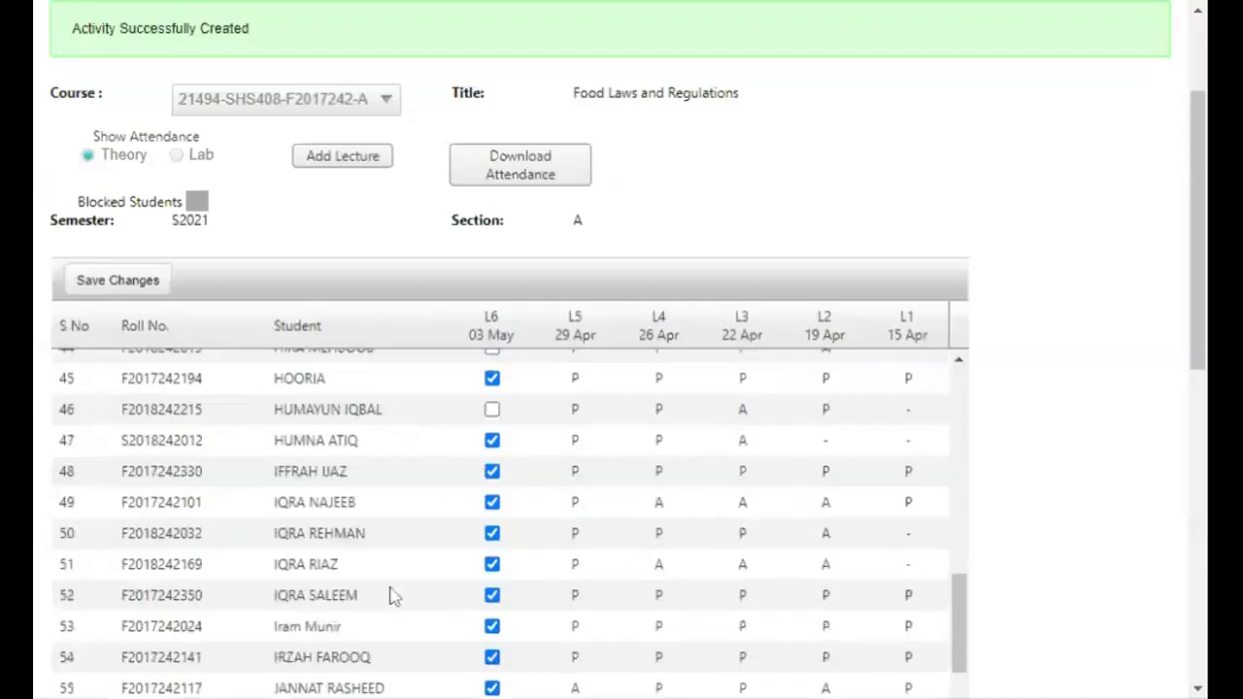
click(492, 551)
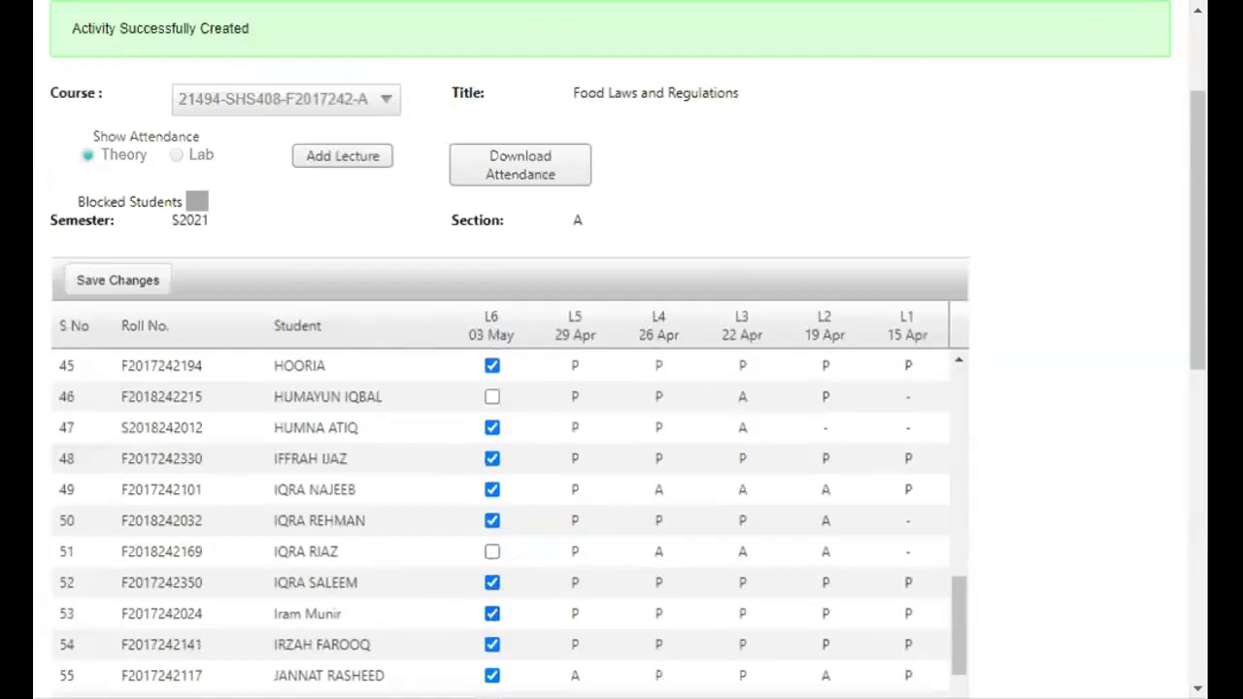
click(492, 646)
scroll(437, 643, down, 3)
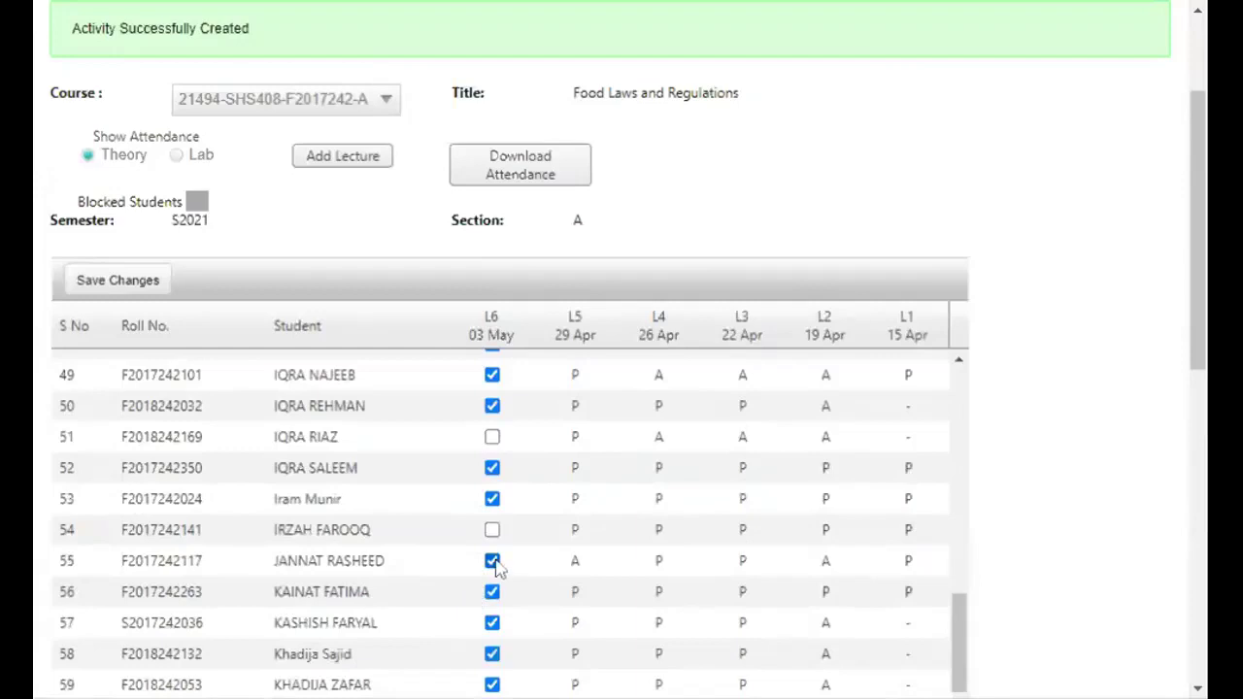
click(492, 561)
click(493, 622)
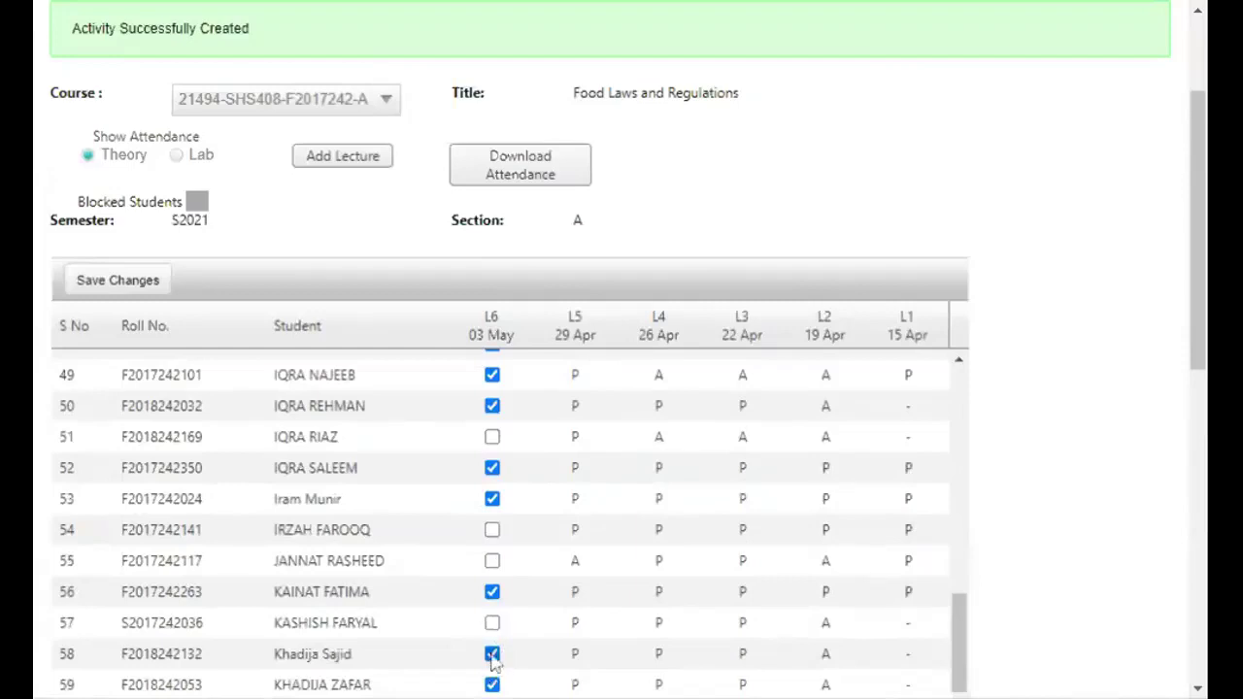
Mark the students in rows 62, 64, 65, 67 and 68 absent for lecture L6 on 03 May.
scroll(496, 631, down, 1)
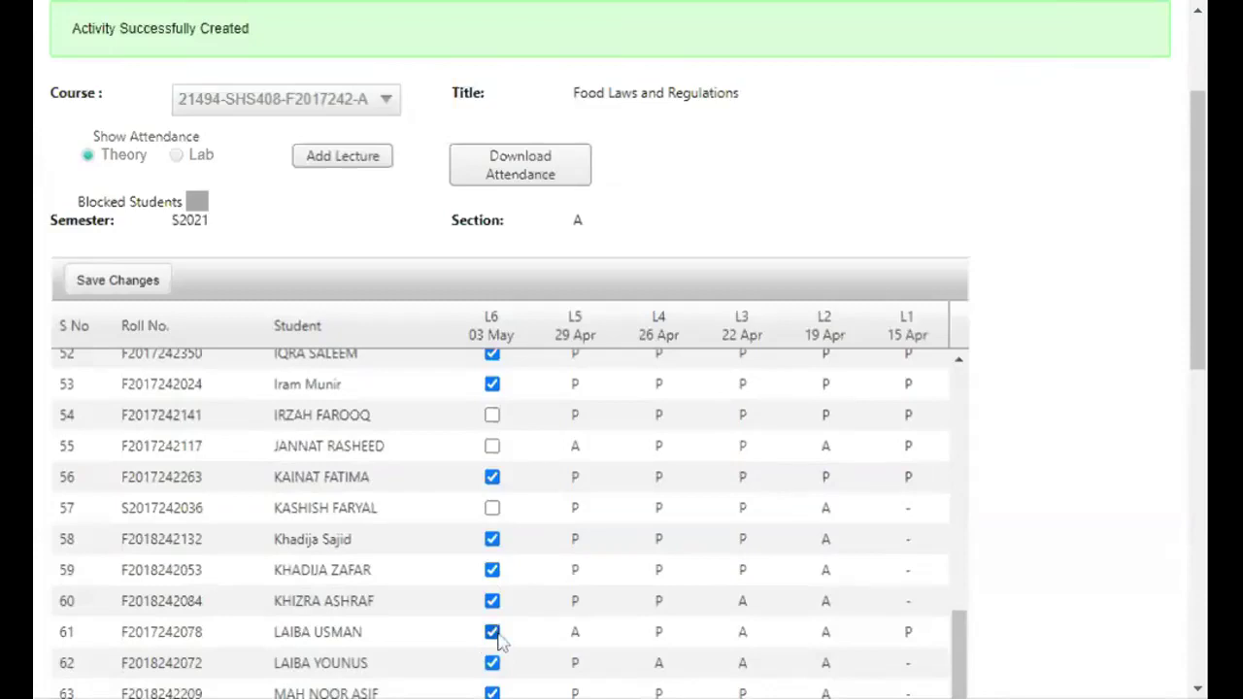
scroll(488, 658, down, 5)
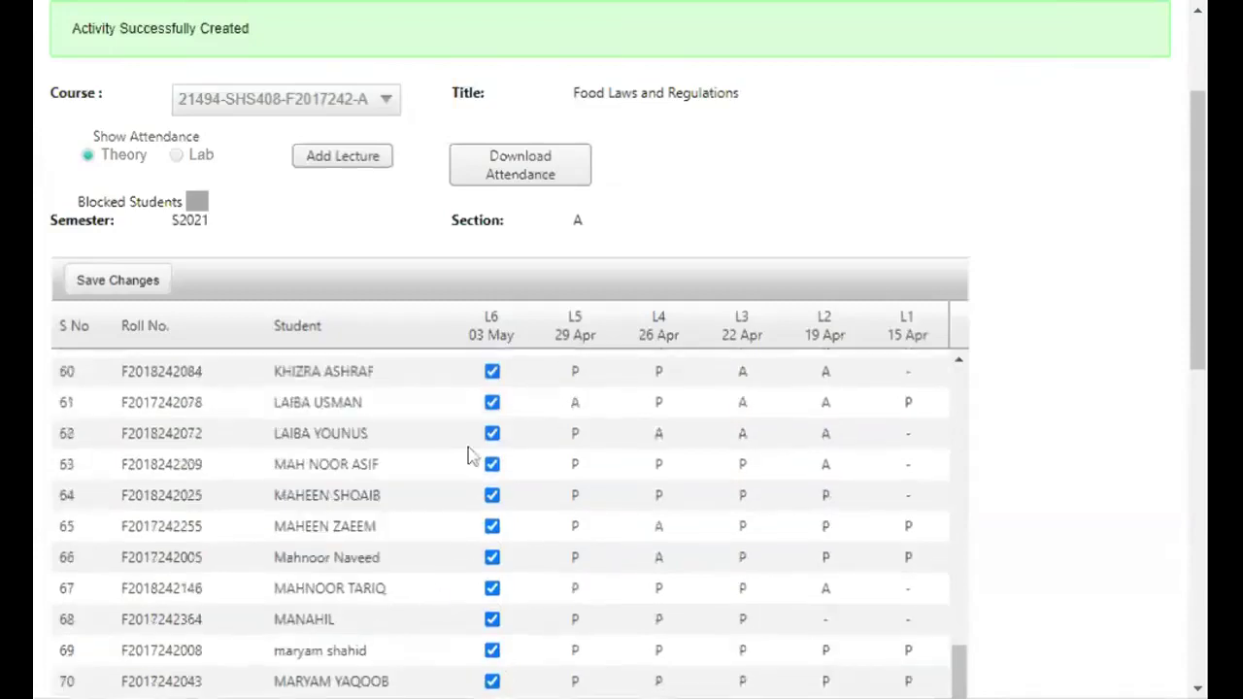
click(493, 437)
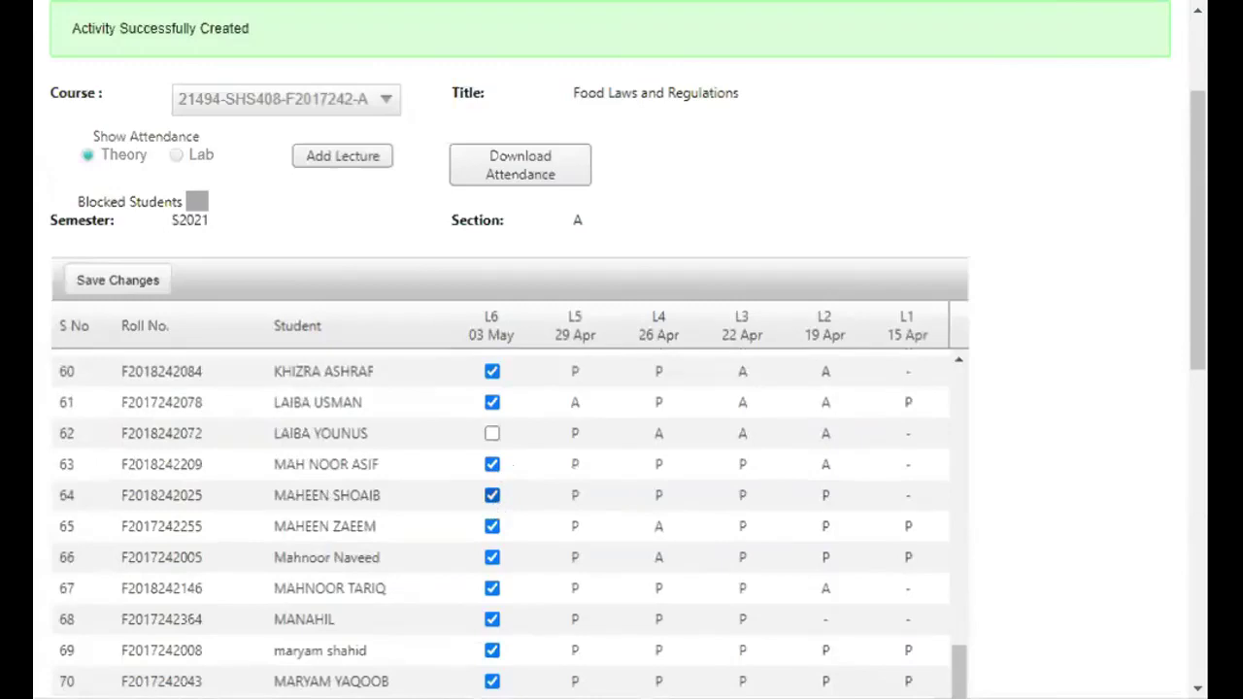
click(492, 495)
click(492, 528)
click(493, 589)
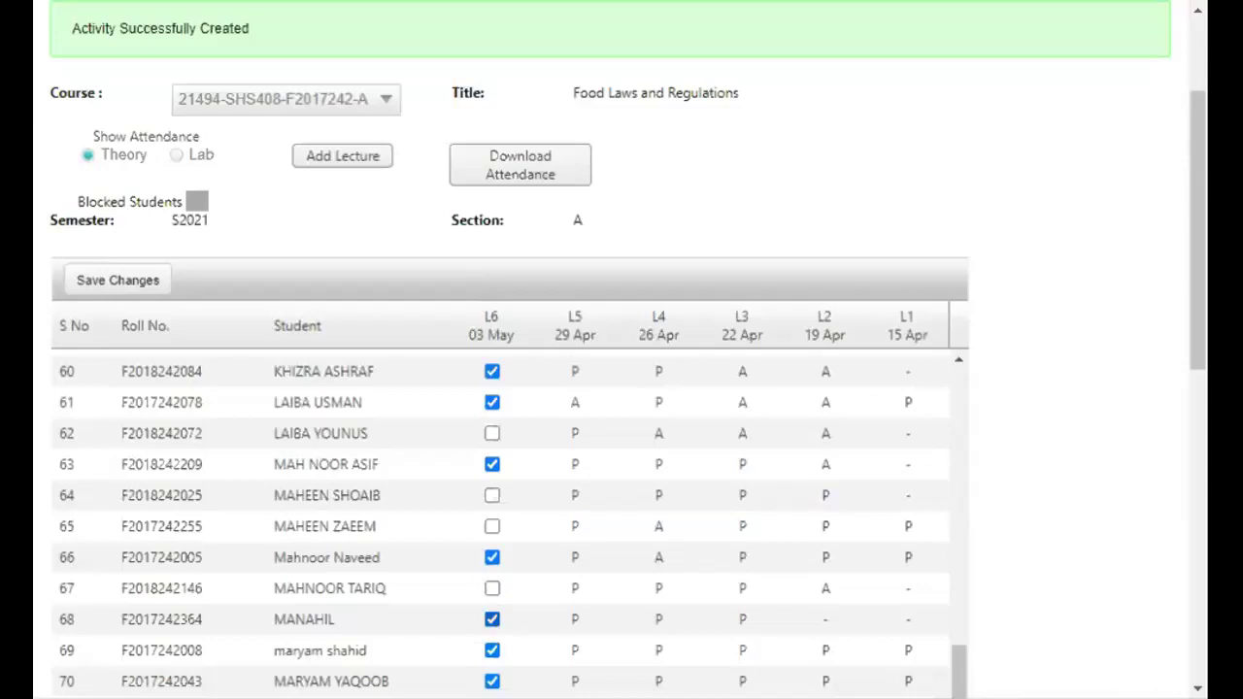
click(492, 620)
Mark the students in rows 71, 76 and 79 absent for lecture L6 on 03 May.
scroll(466, 621, down, 2)
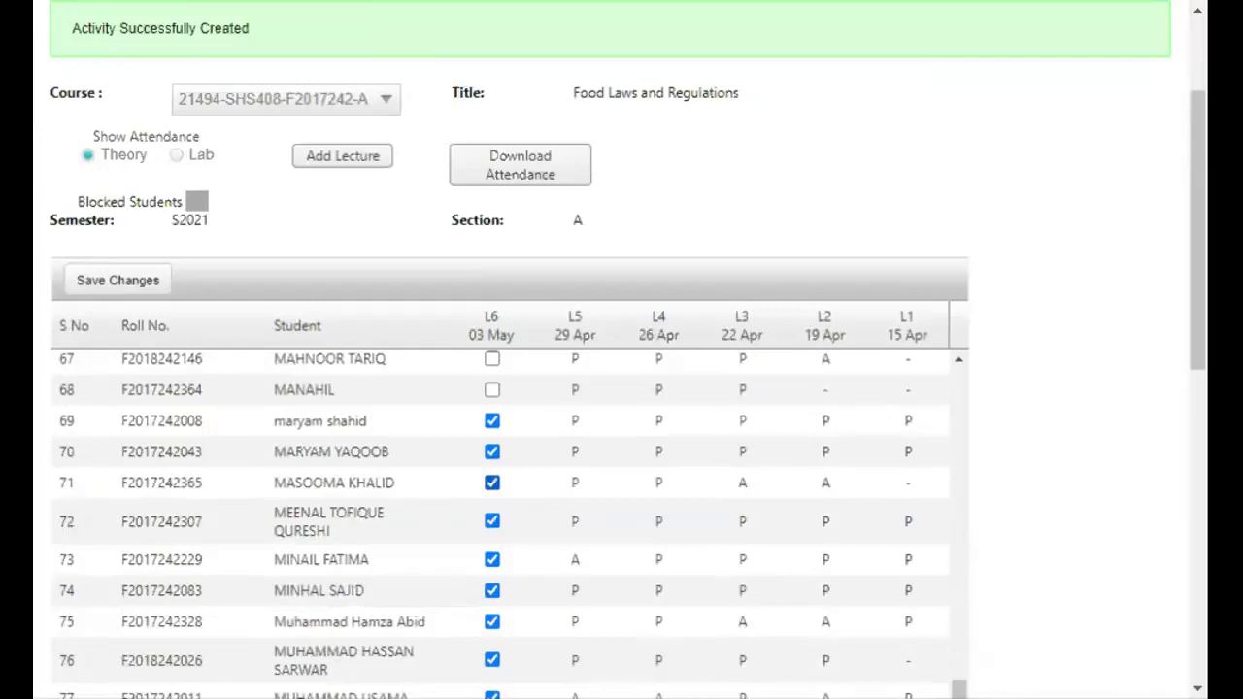
click(493, 482)
scroll(481, 663, down, 1)
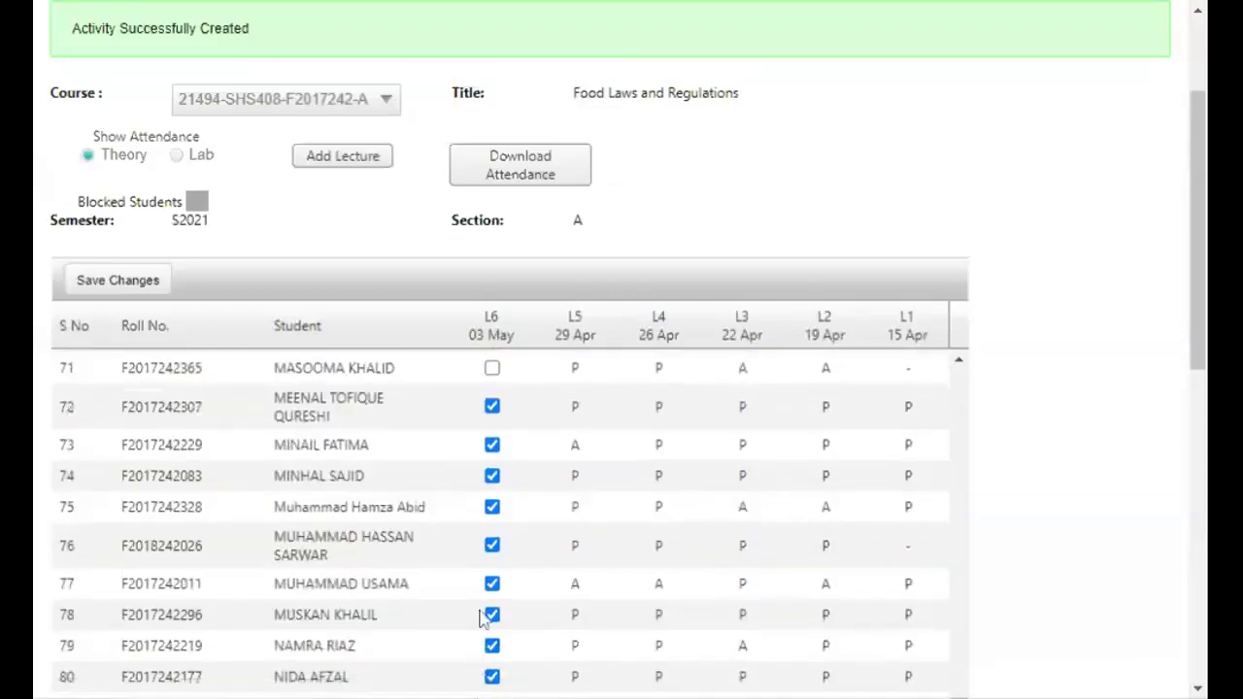
click(492, 546)
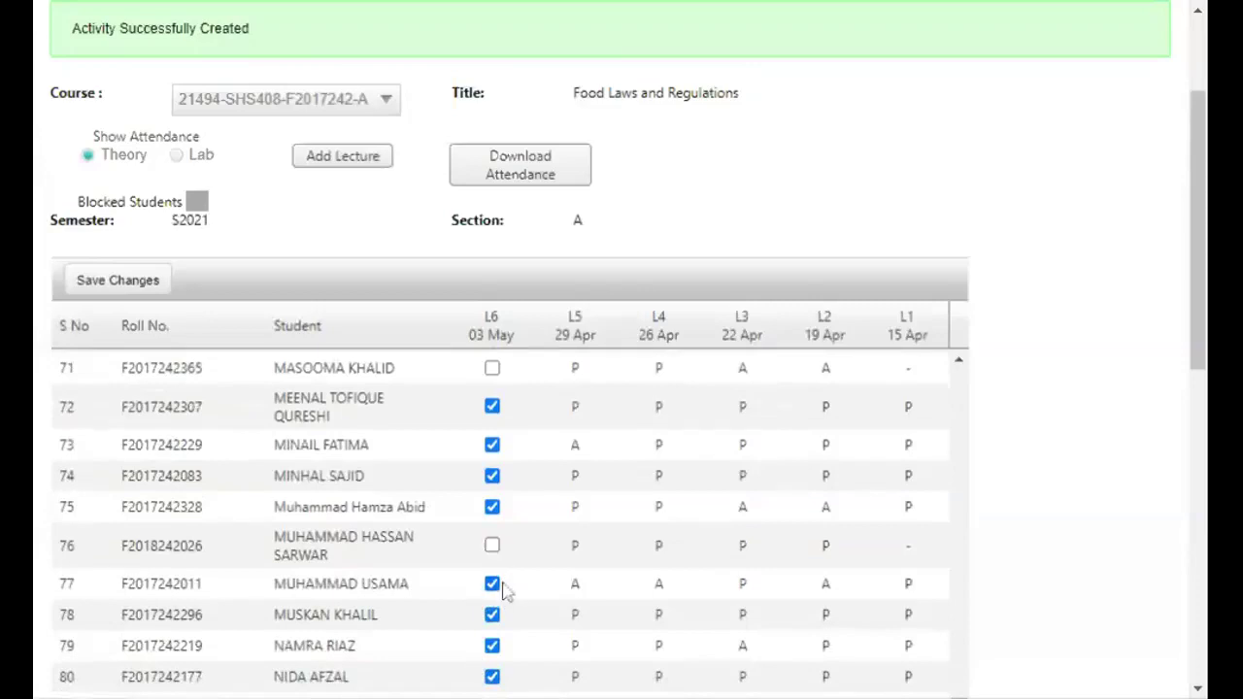
click(492, 646)
scroll(410, 640, down, 3)
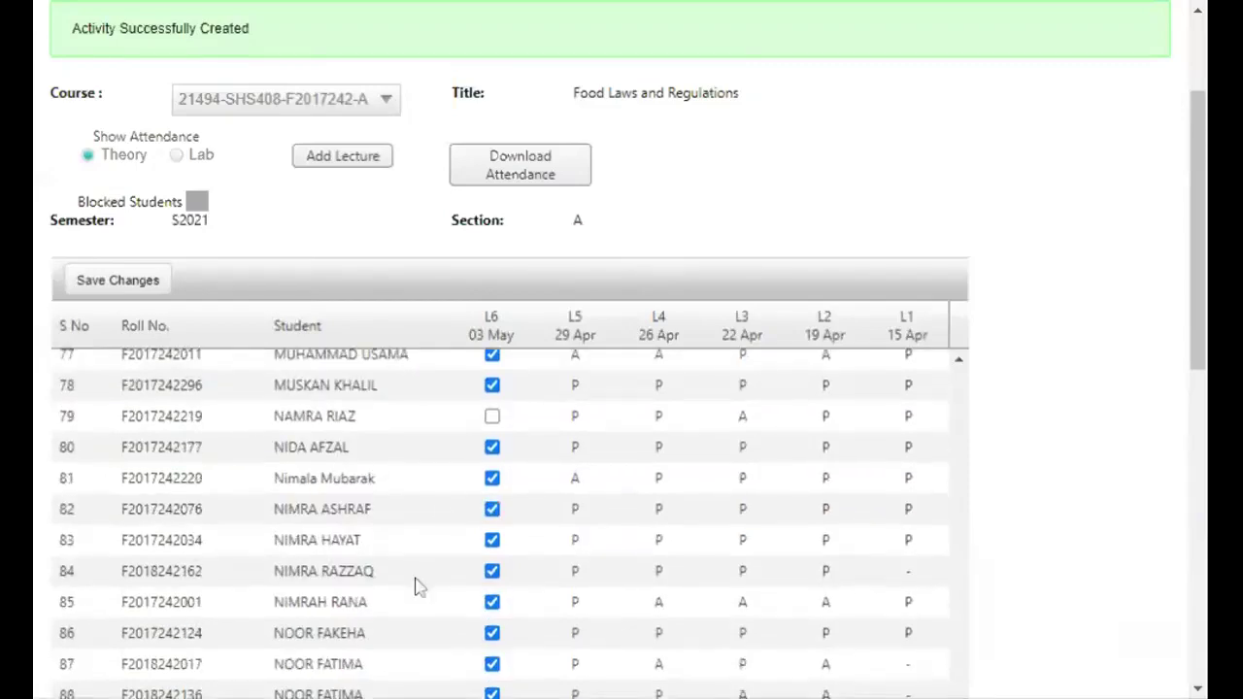
Mark the students in rows 81 and 86 to 89 absent for lecture L6 on 03 May.
click(492, 477)
click(493, 633)
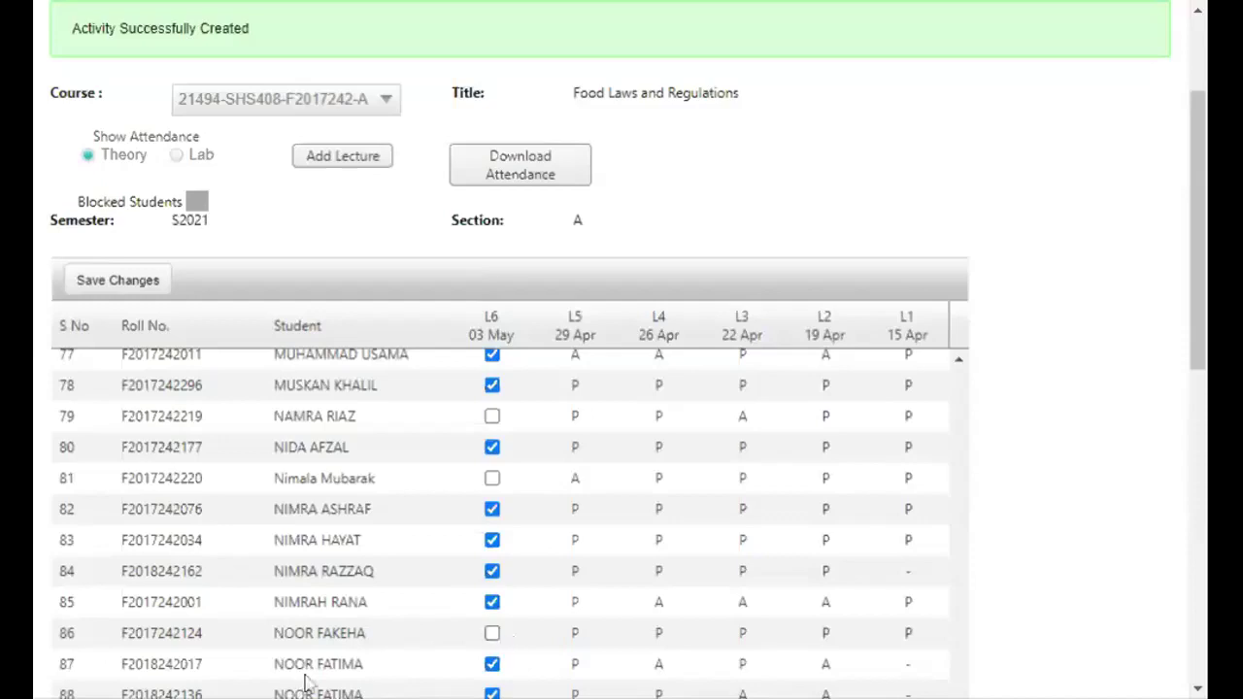
scroll(303, 669, down, 1)
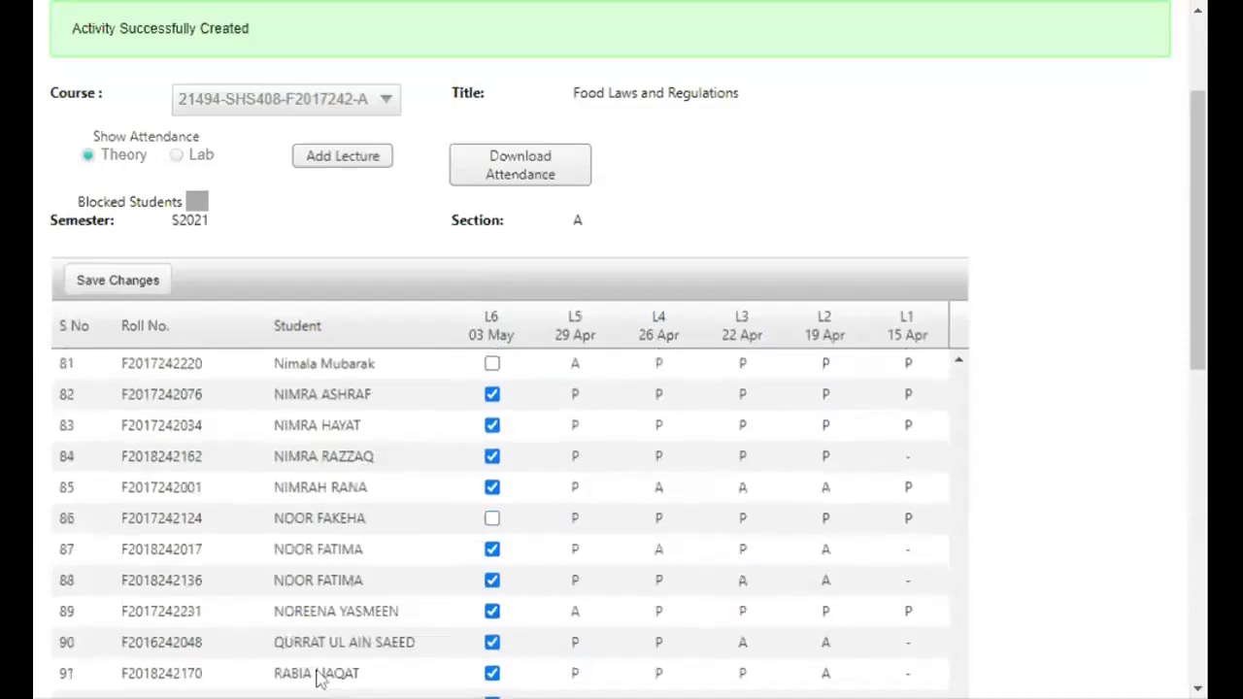
click(492, 552)
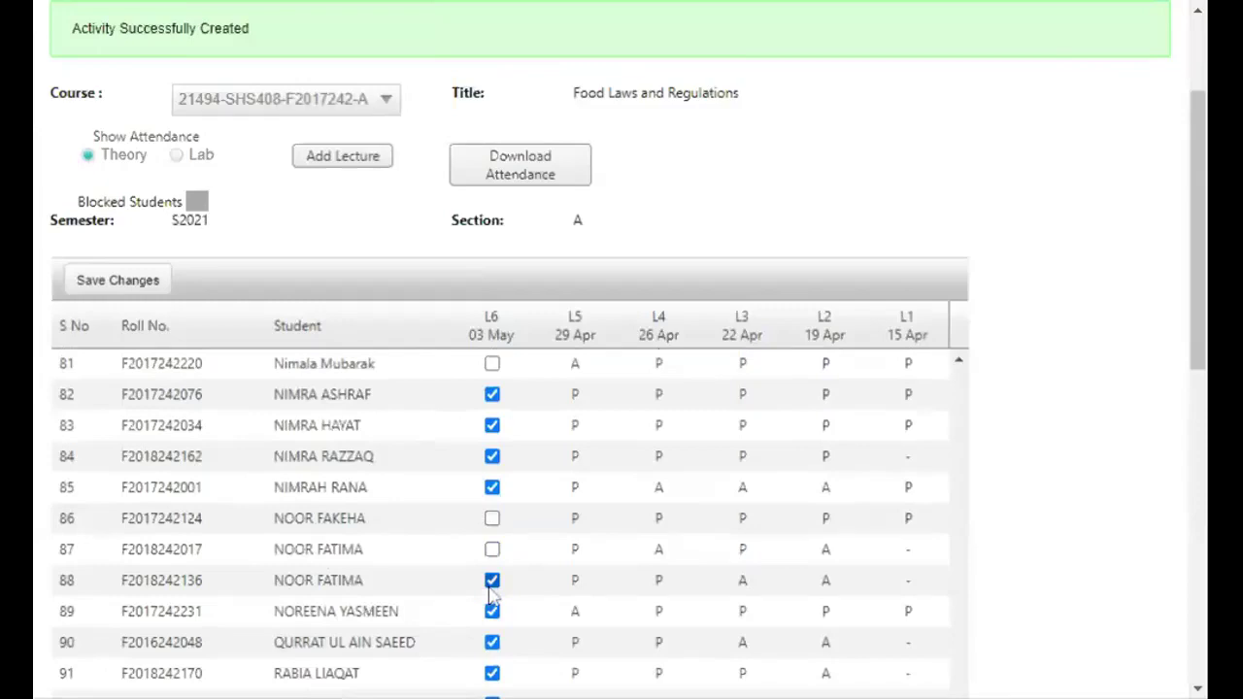
click(492, 581)
click(492, 610)
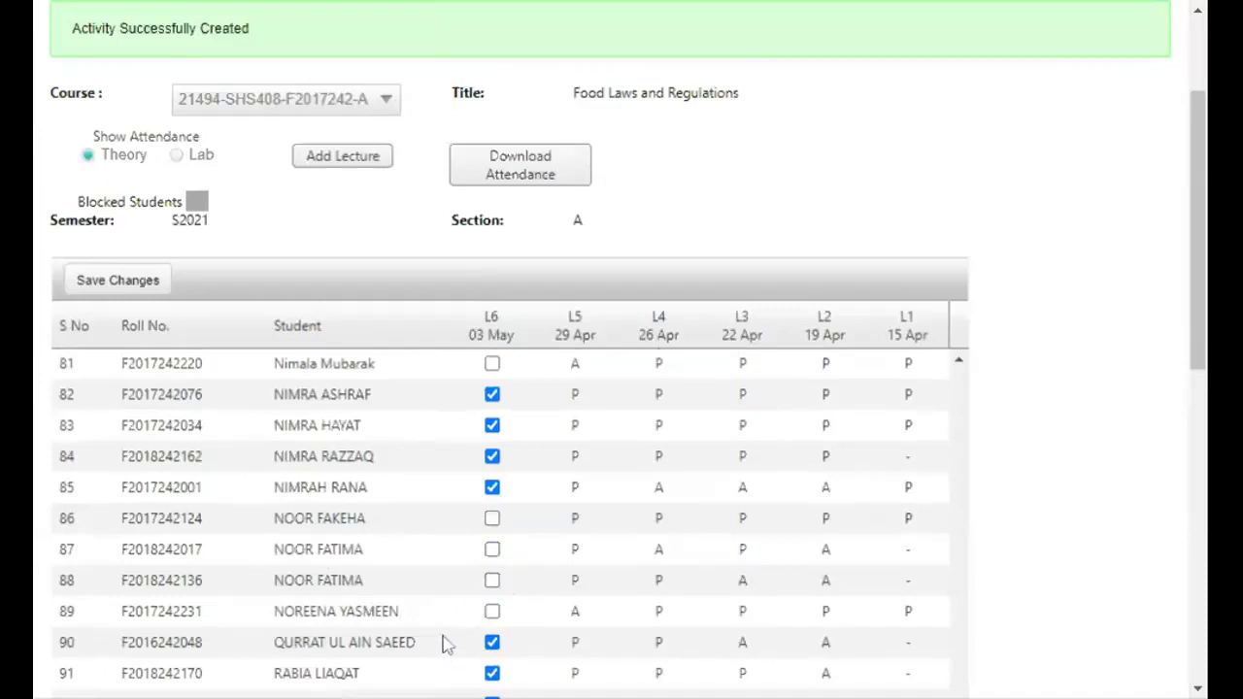
Mark the student in row 94 absent for lecture L6 on 03 May.
scroll(449, 645, down, 1)
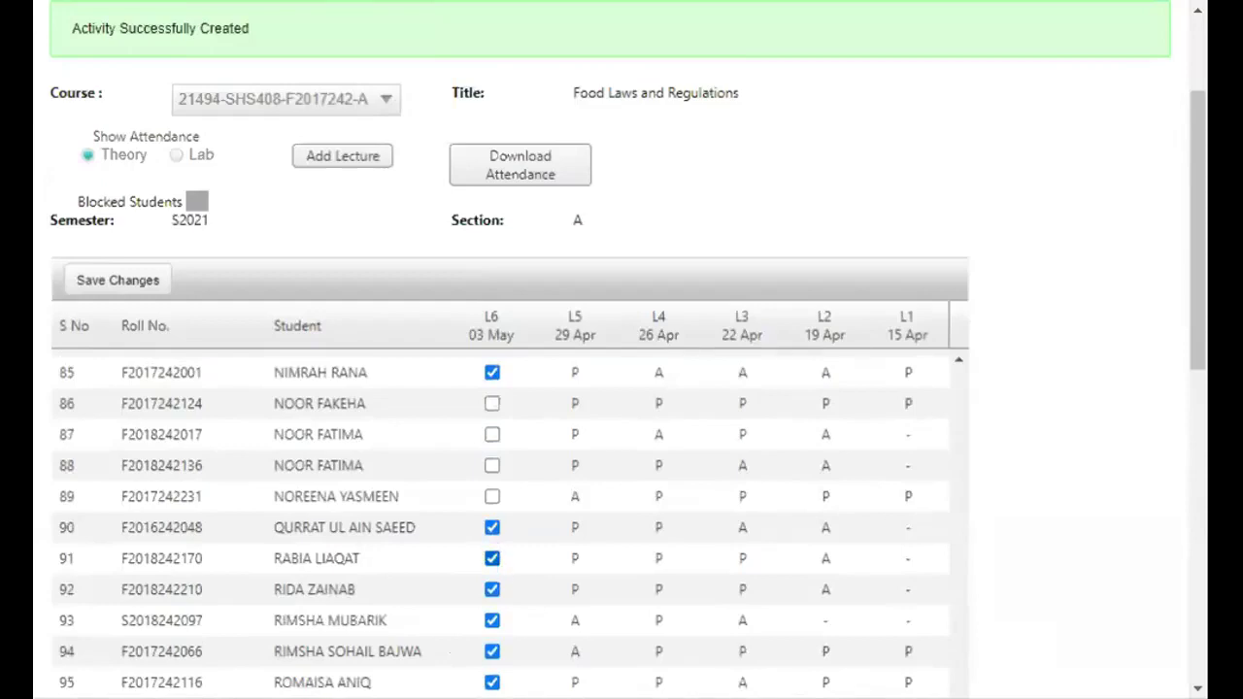
click(493, 620)
scroll(492, 514, down, 1)
click(492, 505)
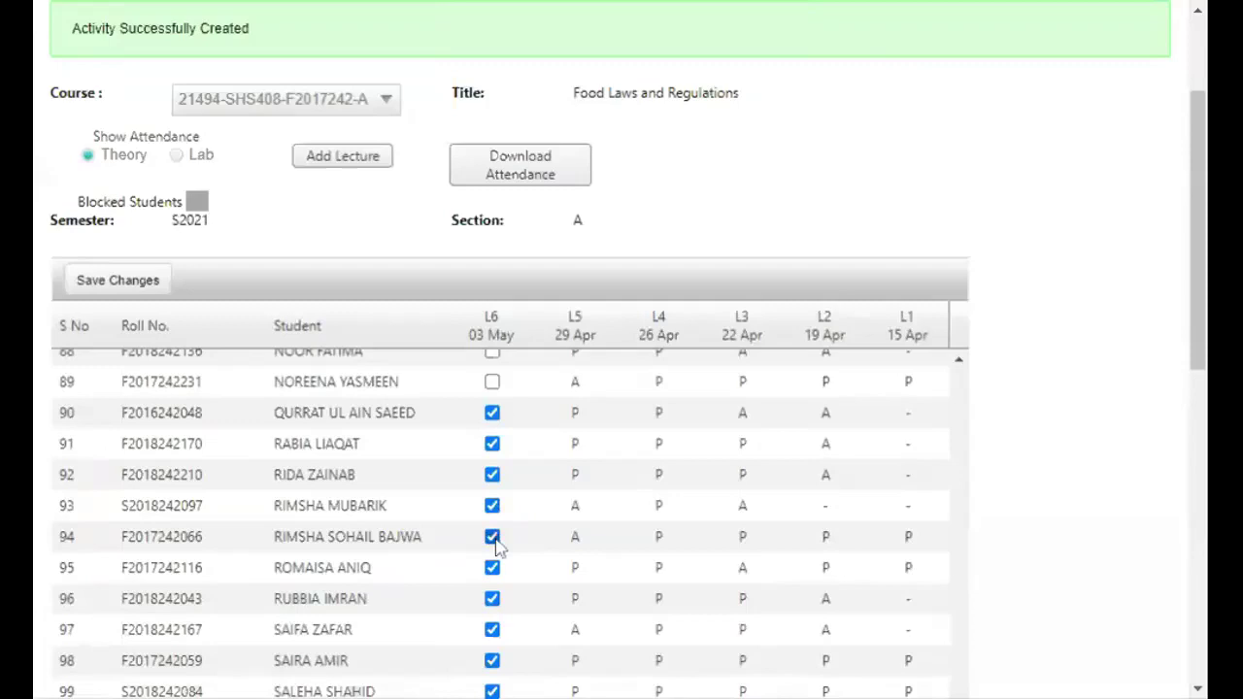
click(492, 535)
Mark the student in row 109 absent for lecture L6 on 03 May.
scroll(410, 652, down, 3)
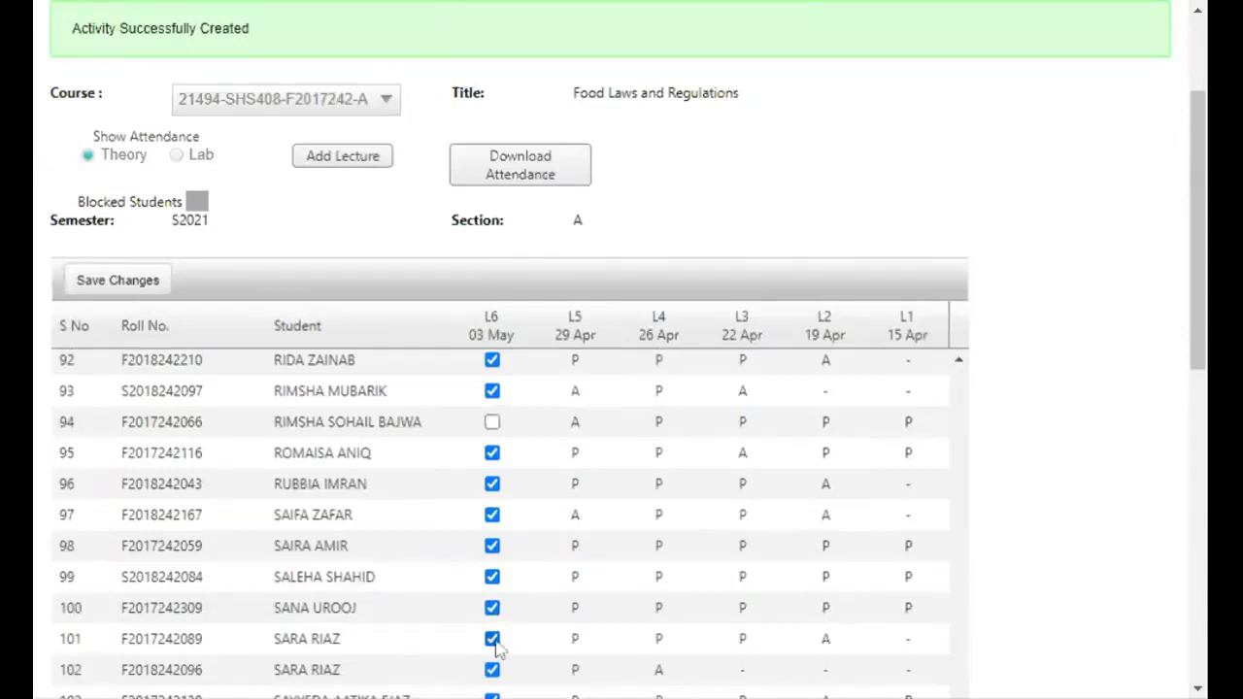
scroll(424, 610, down, 1)
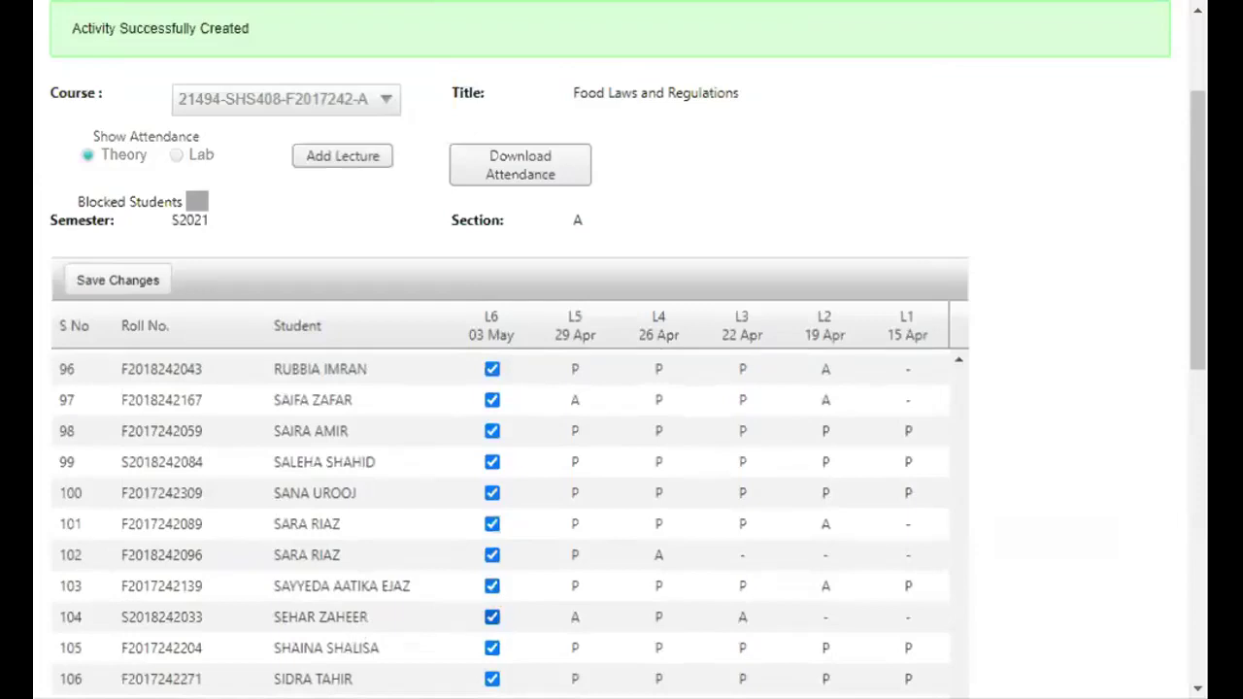
scroll(489, 653, down, 1)
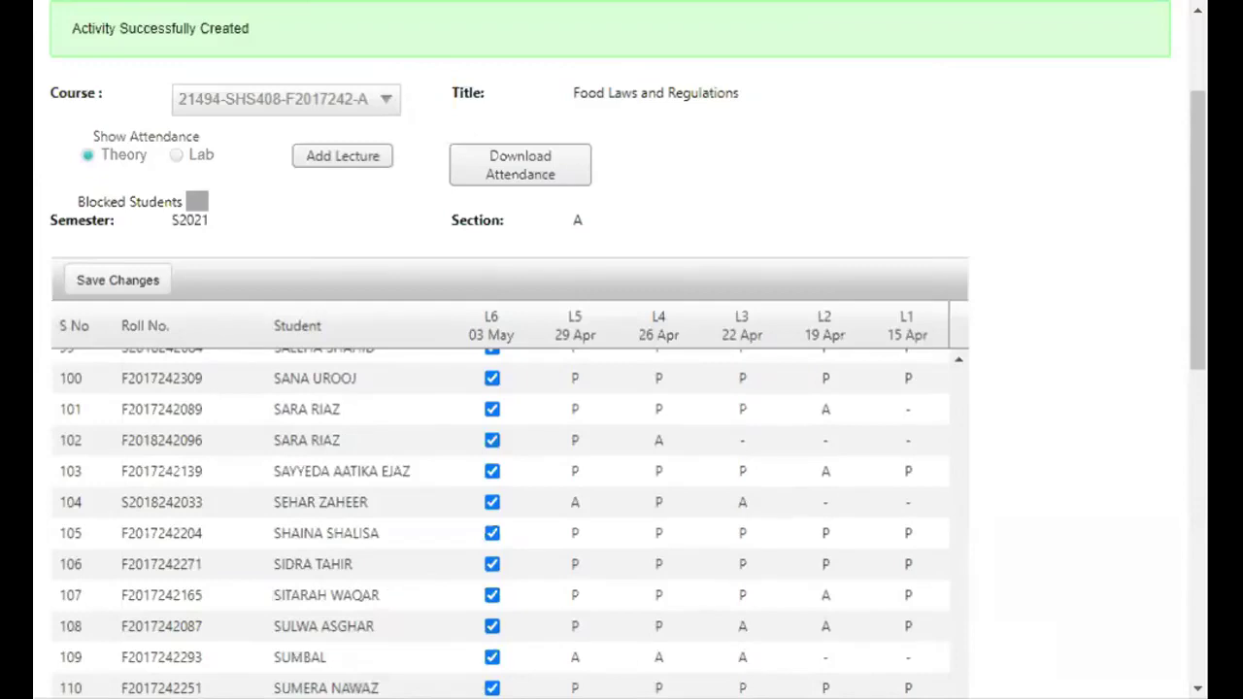
scroll(495, 629, down, 3)
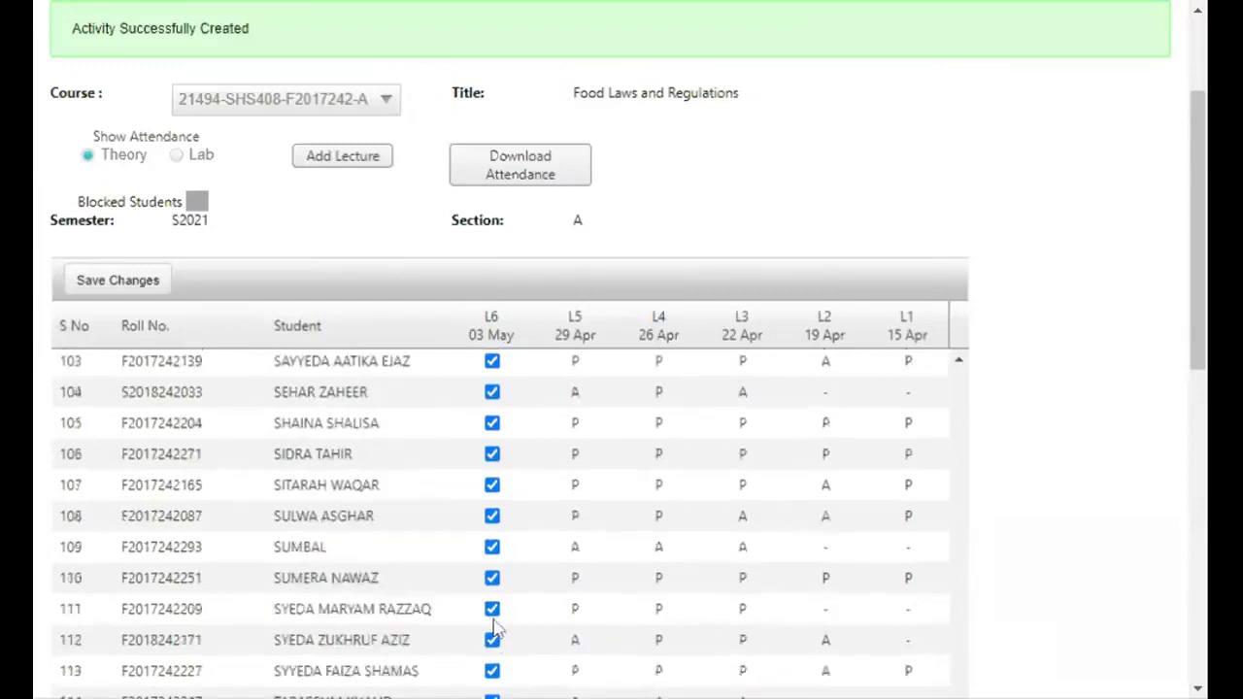
click(493, 547)
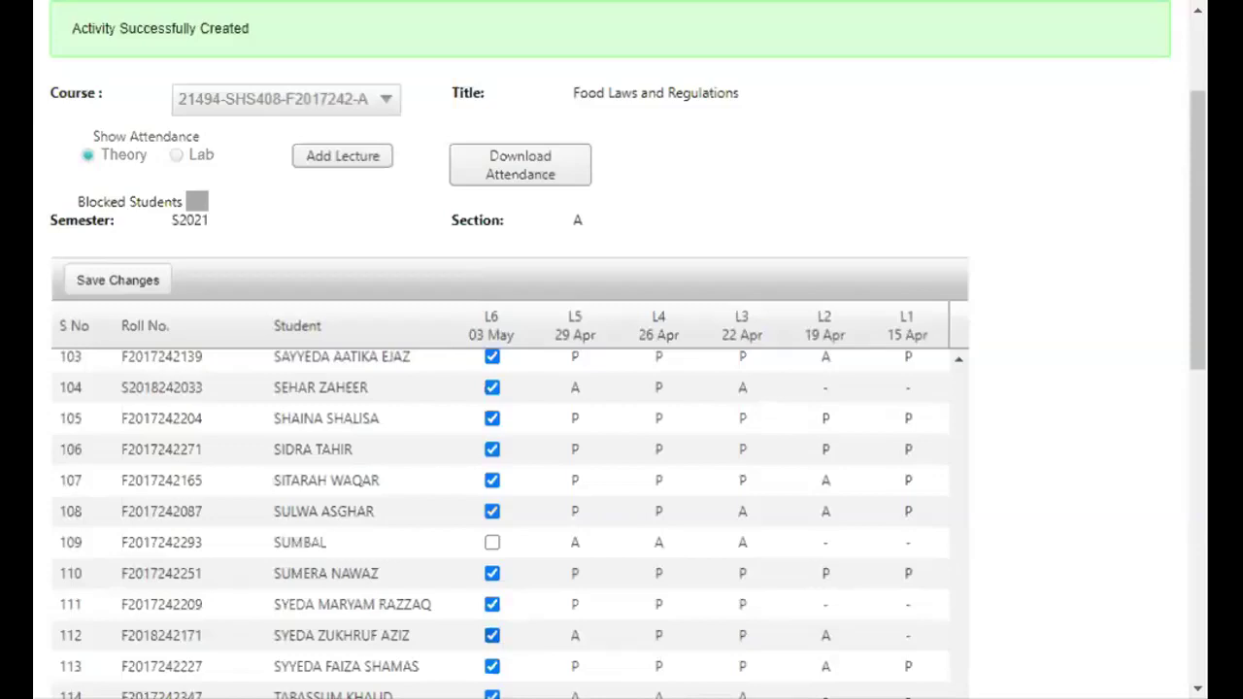
Mark the students in rows 114 and 117 absent for lecture L6 on 03 May.
scroll(492, 644, down, 2)
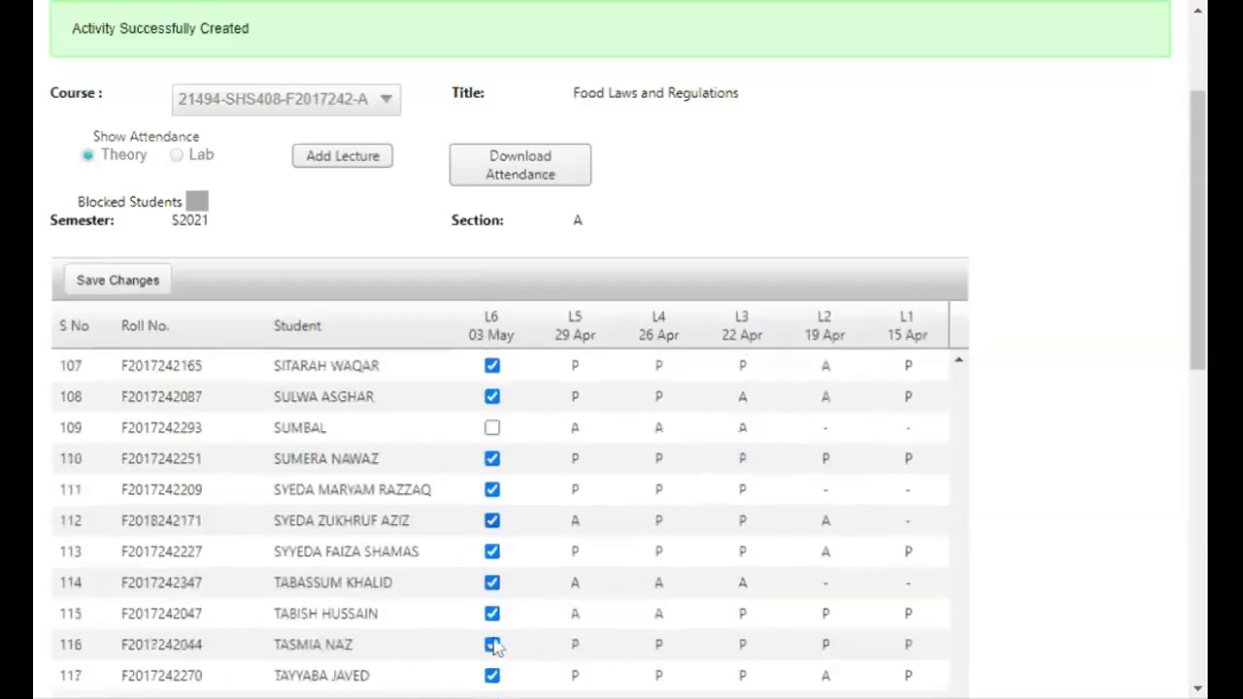
click(492, 580)
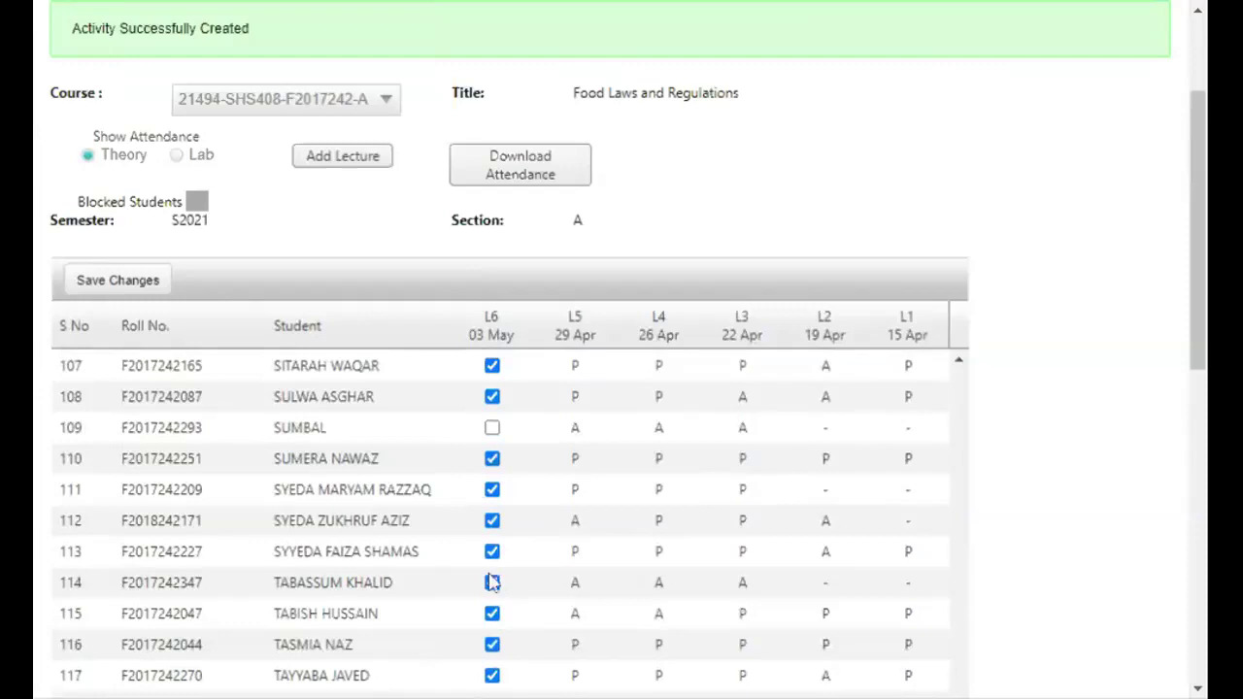
click(492, 581)
click(492, 582)
scroll(501, 652, down, 3)
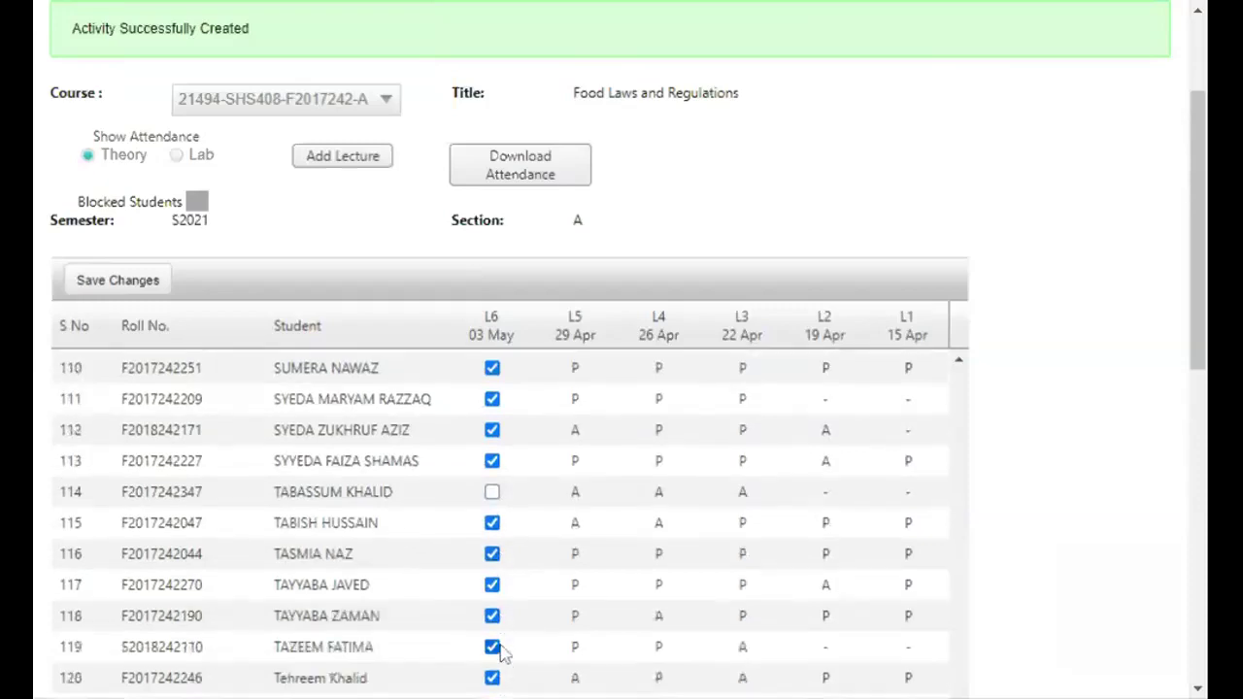
click(495, 589)
Mark the student in row 124 absent for lecture L6 on 03 May.
scroll(425, 658, down, 2)
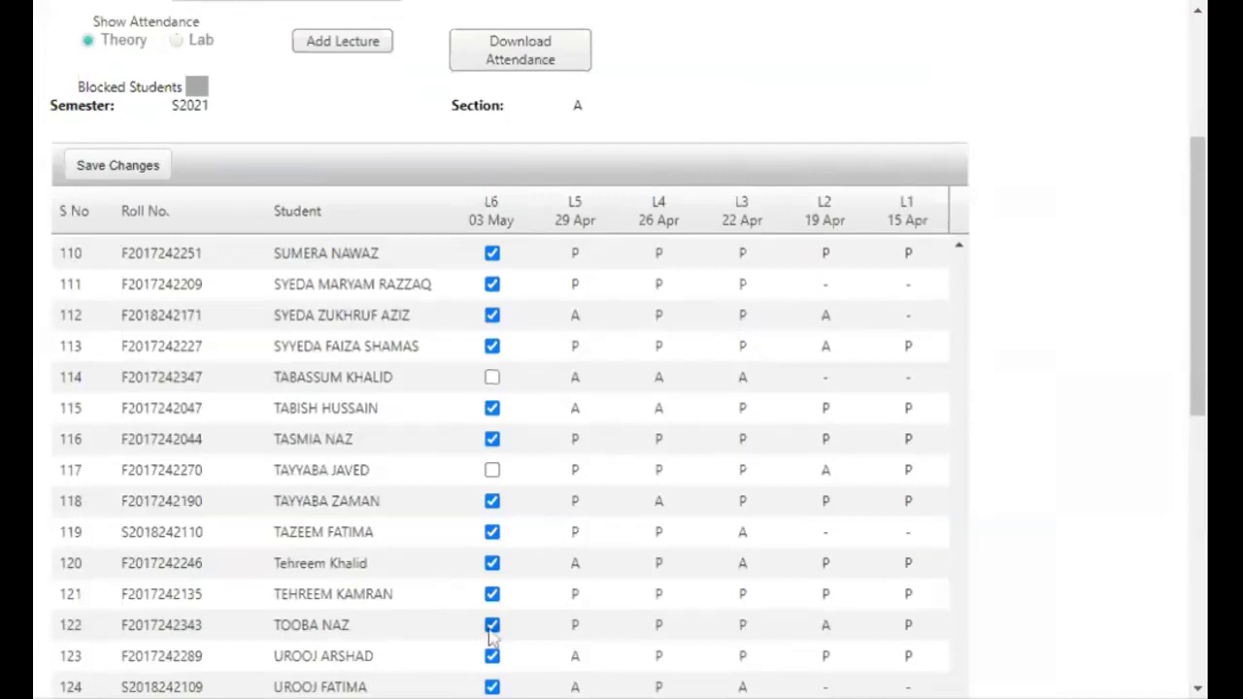
scroll(493, 647, down, 1)
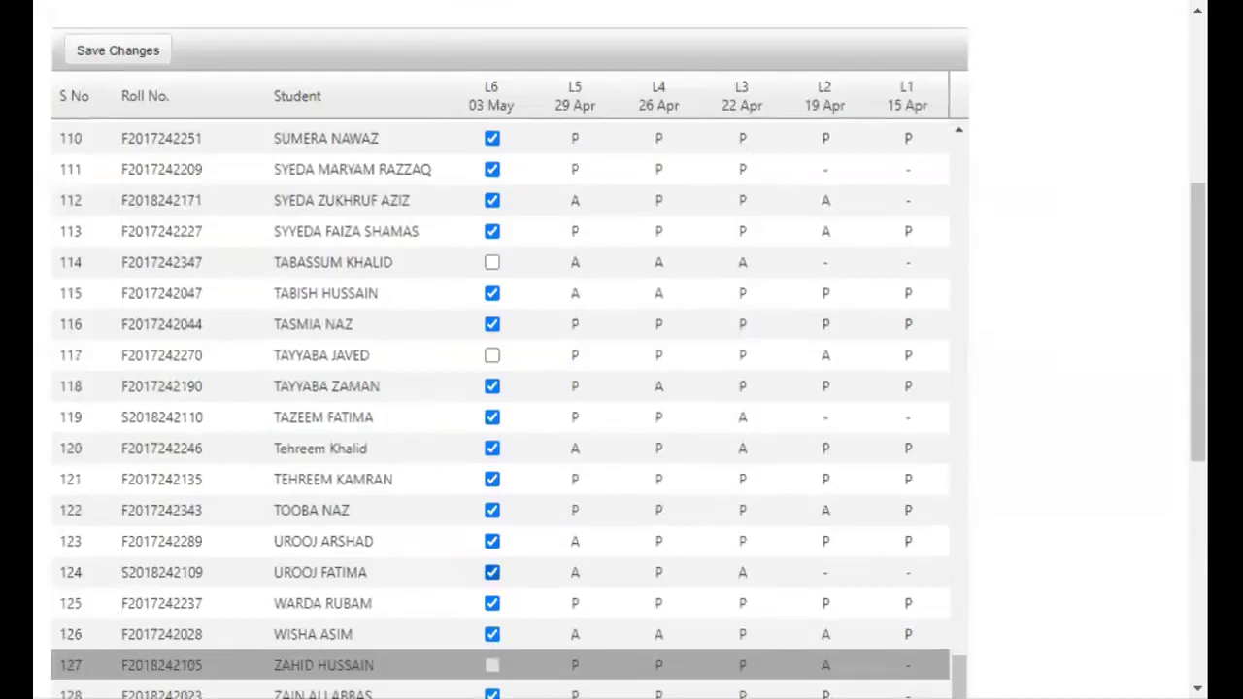
click(492, 571)
scroll(495, 646, down, 1)
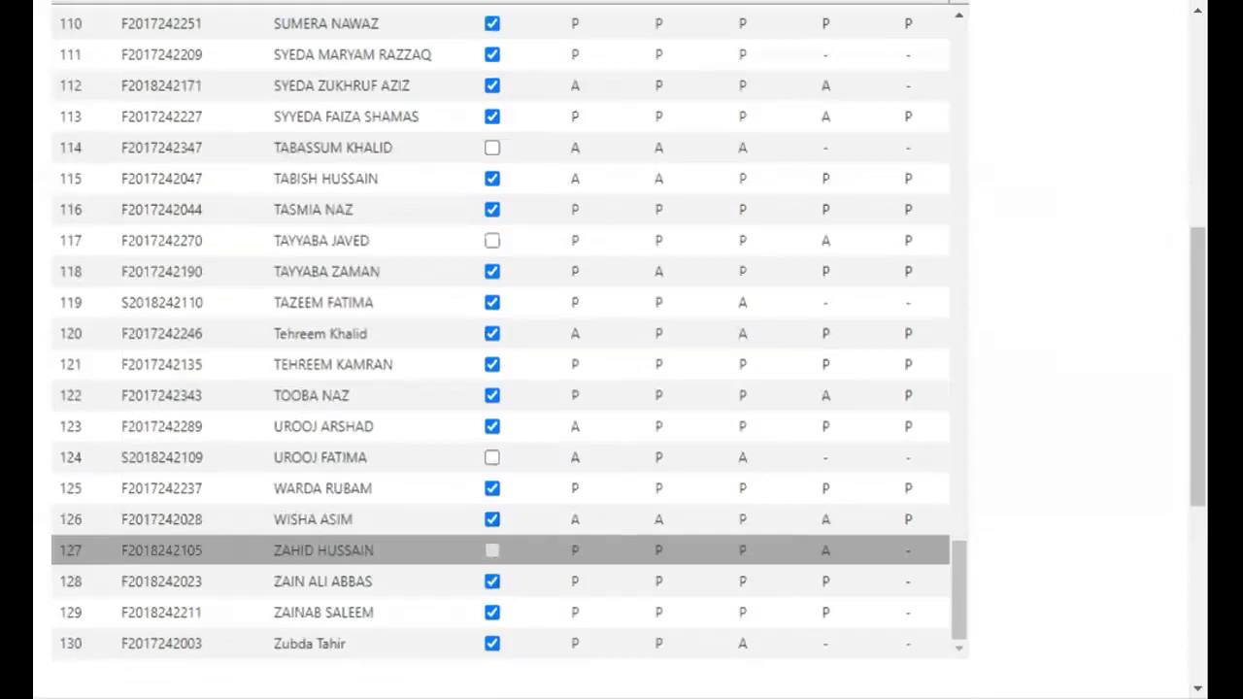
click(490, 638)
click(486, 639)
Review the L6 attendance marks from the end of the student list back to row 1.
scroll(495, 553, up, 1)
scroll(490, 537, up, 10)
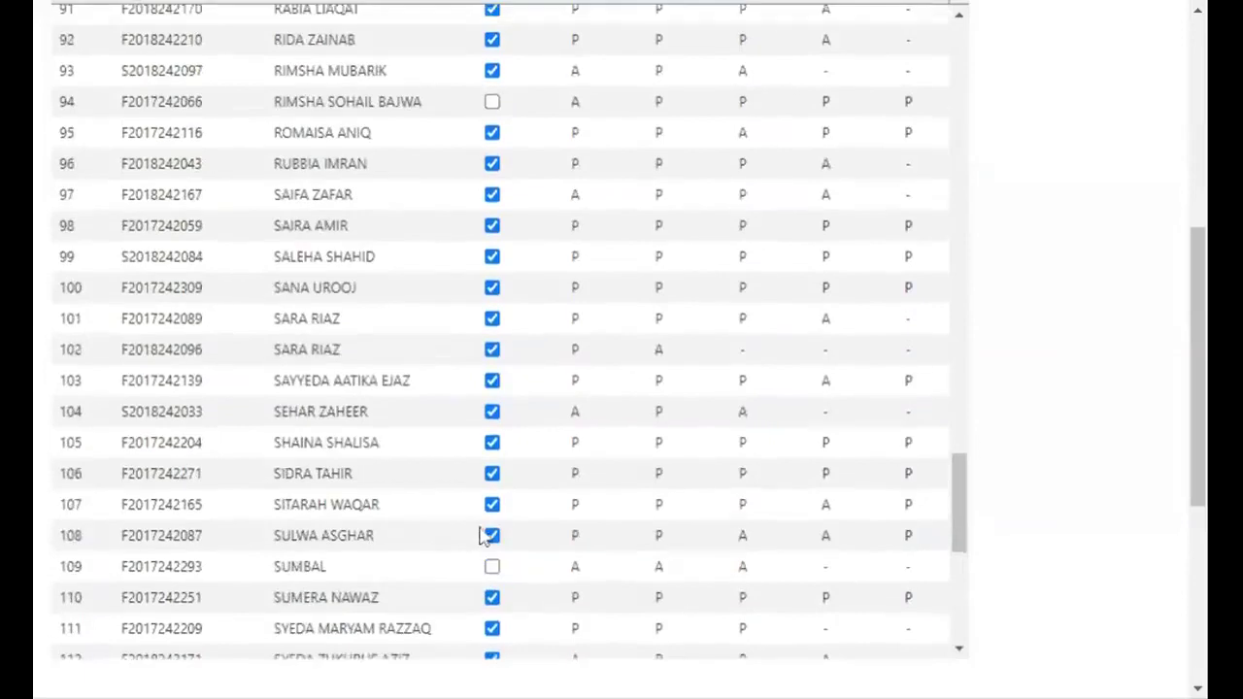
scroll(482, 537, up, 8)
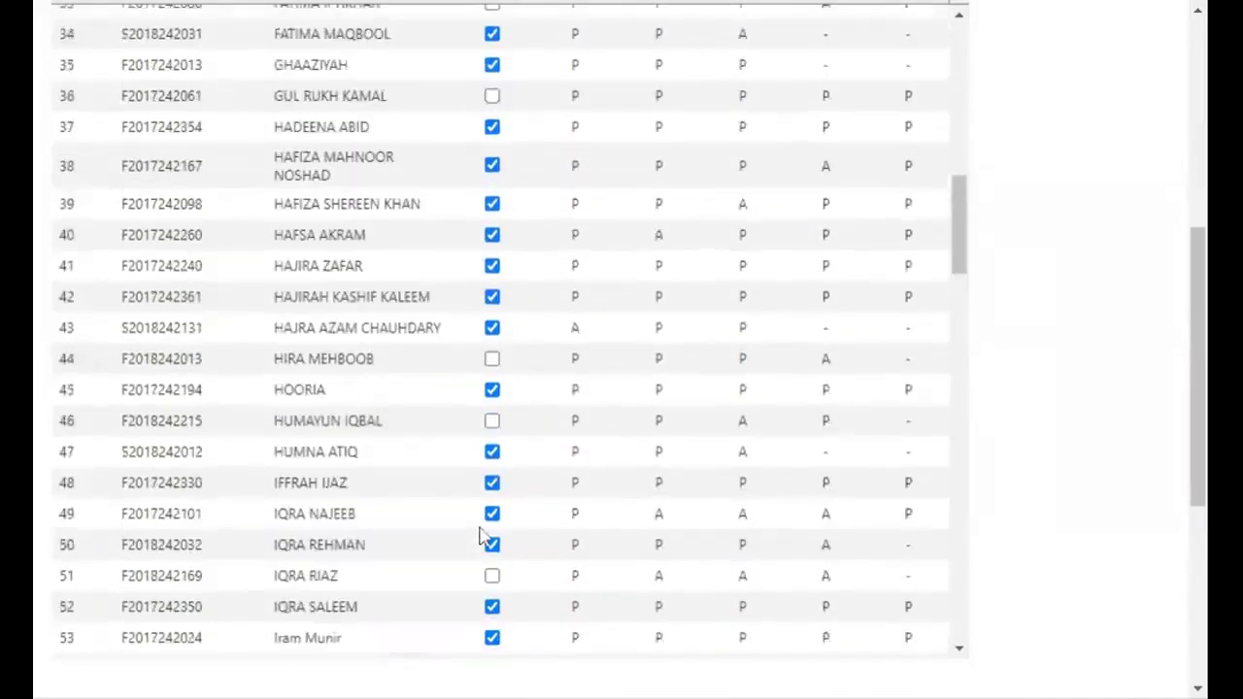
scroll(335, 364, up, 7)
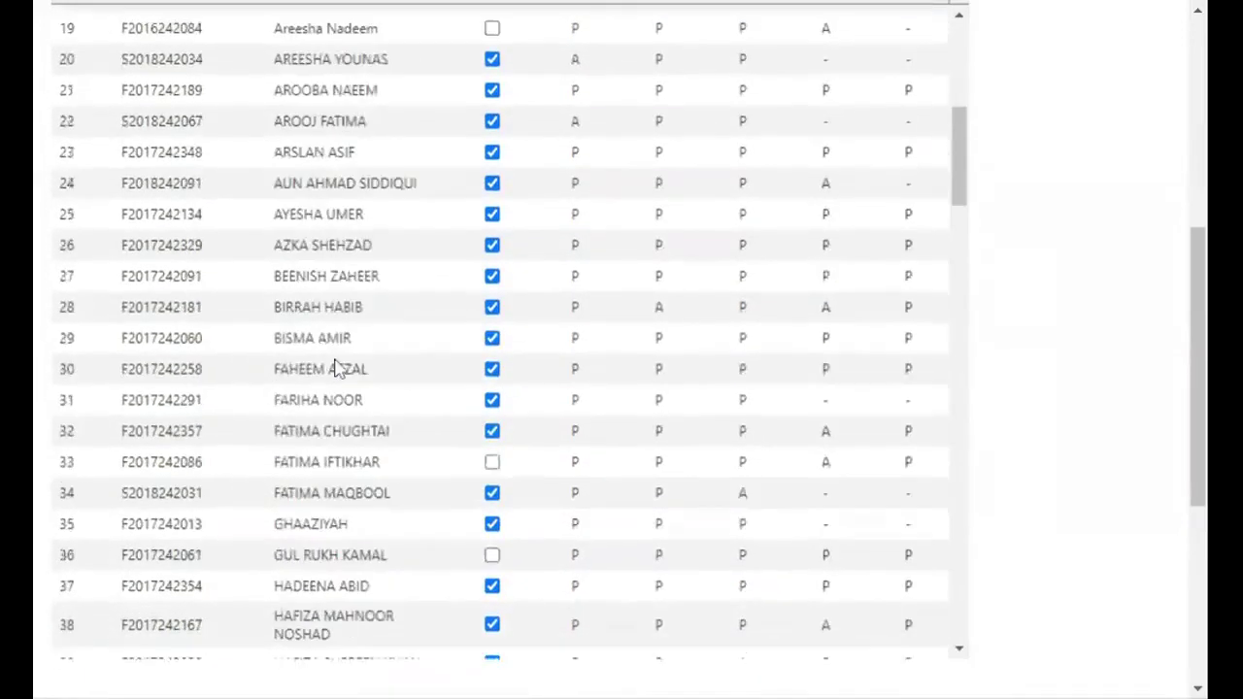
scroll(335, 364, up, 1)
scroll(341, 360, down, 7)
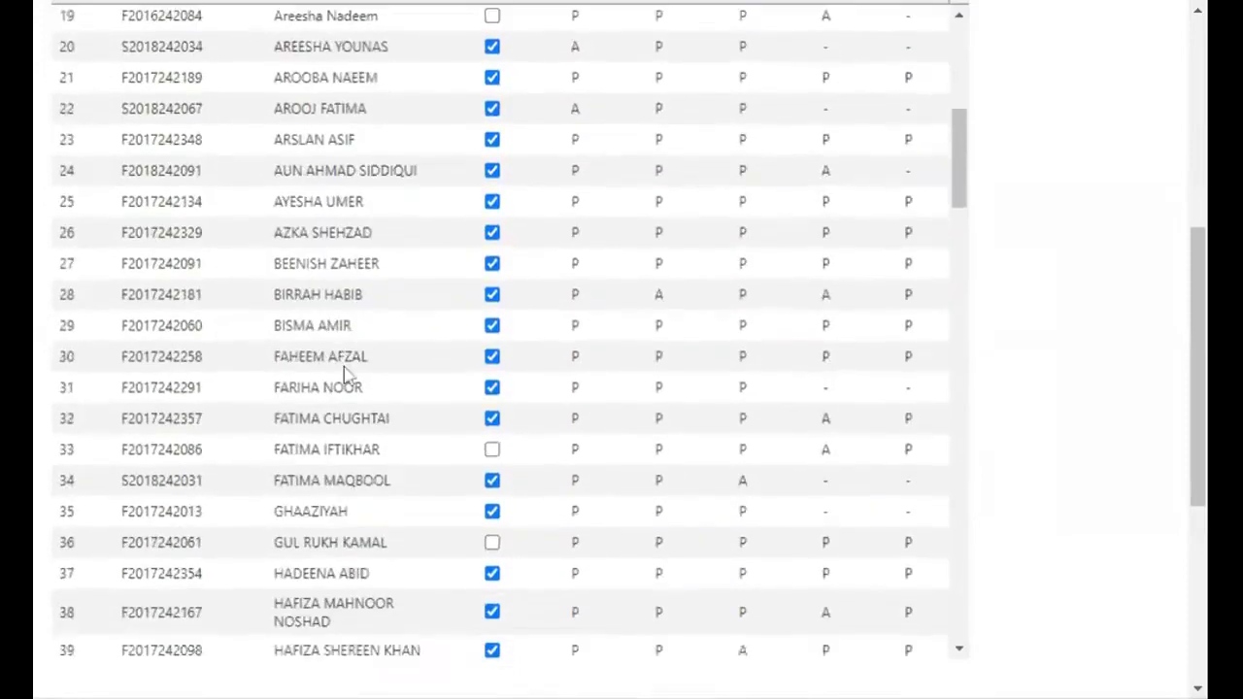
scroll(347, 378, down, 3)
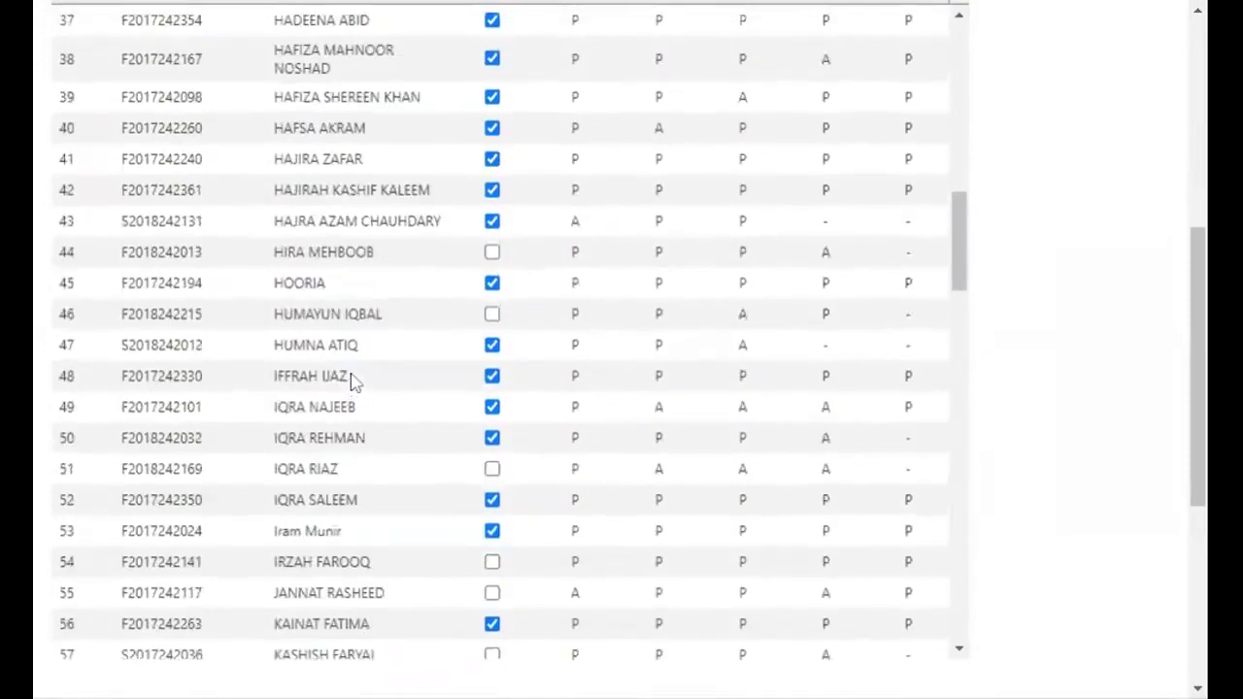
scroll(349, 380, up, 9)
scroll(351, 381, up, 1)
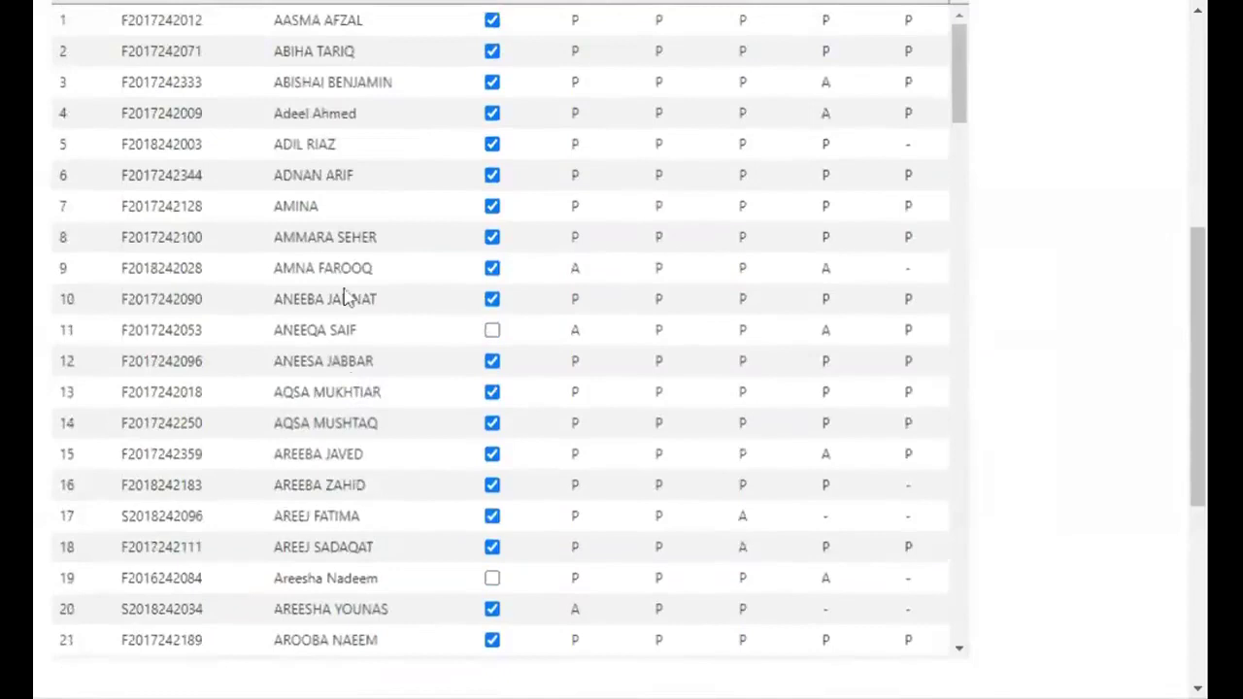
Mark the students in rows 64 and 44 present again for lecture L6 on 03 May.
scroll(324, 308, down, 6)
scroll(328, 319, down, 4)
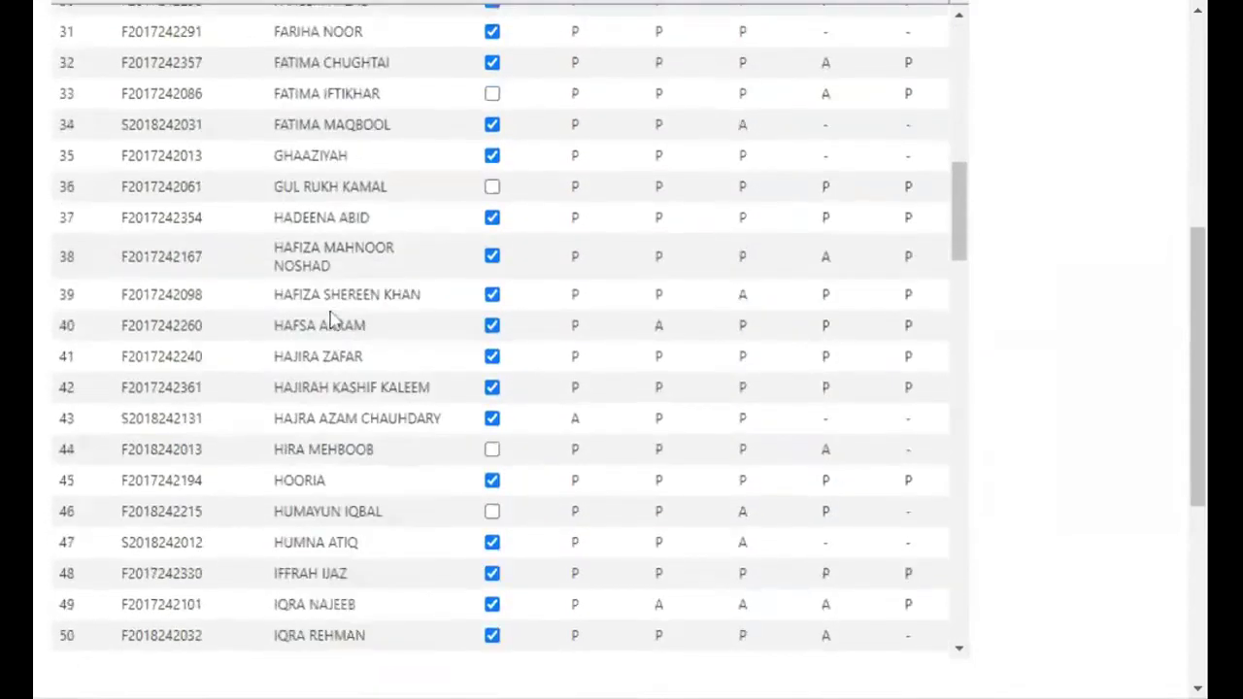
scroll(331, 320, down, 4)
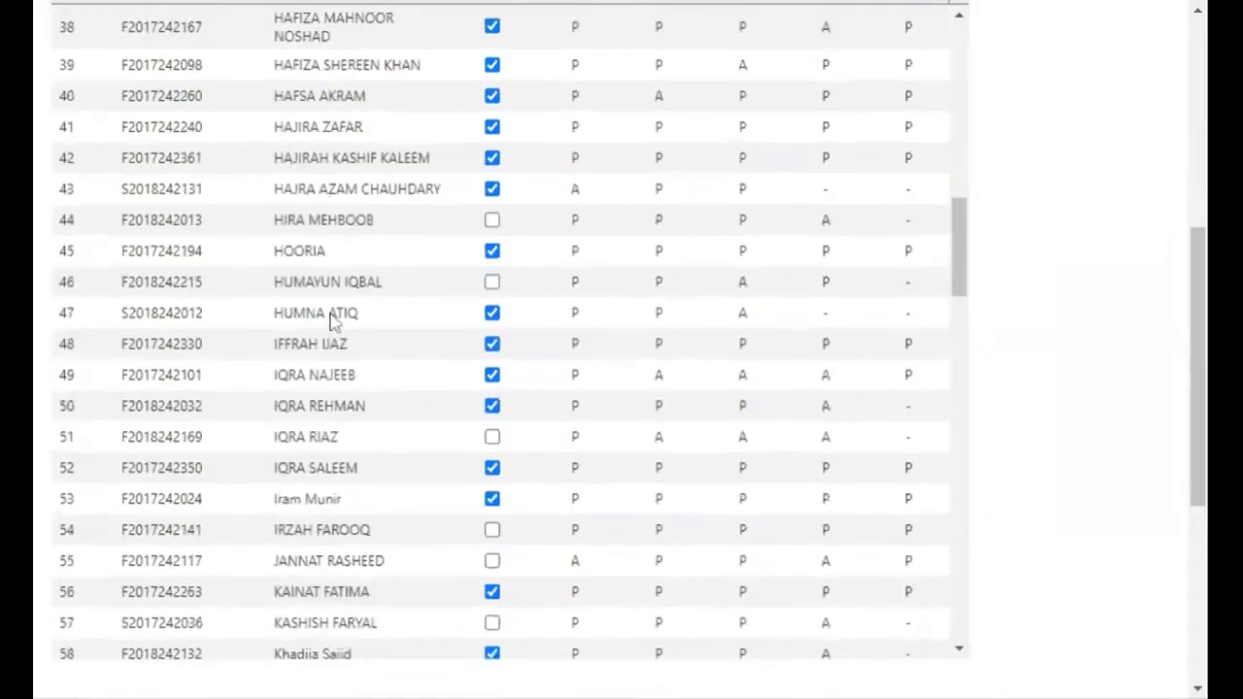
scroll(330, 320, down, 4)
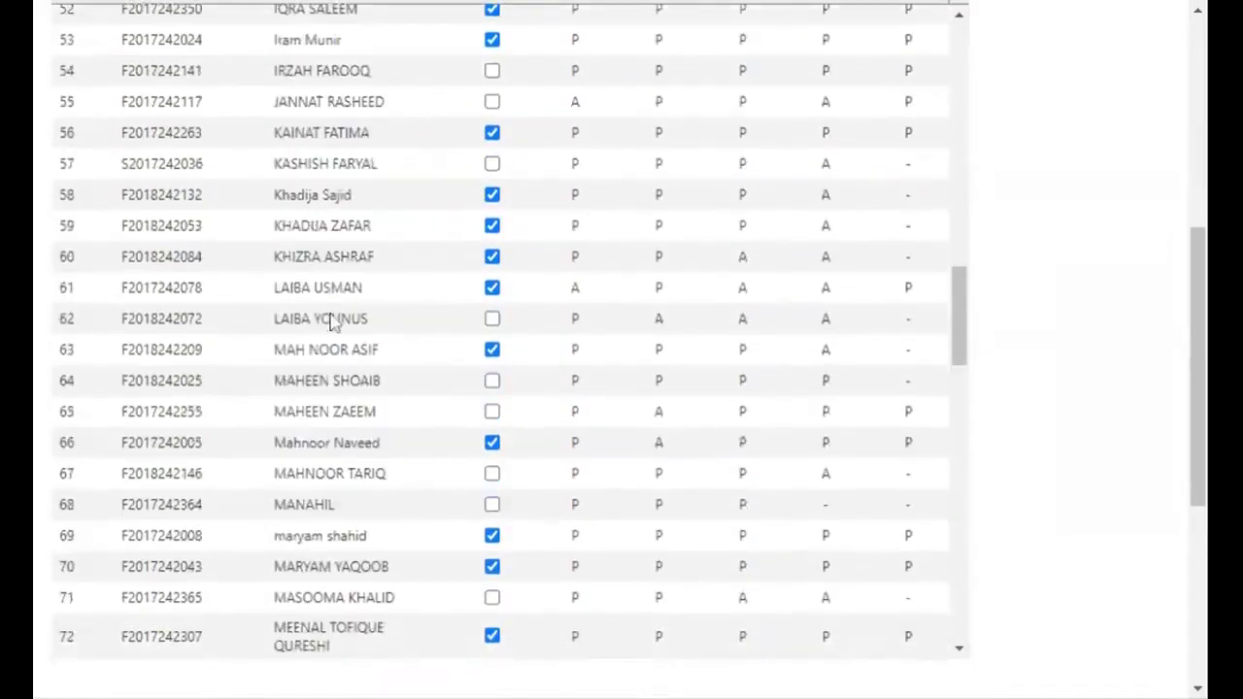
click(491, 382)
scroll(340, 446, up, 4)
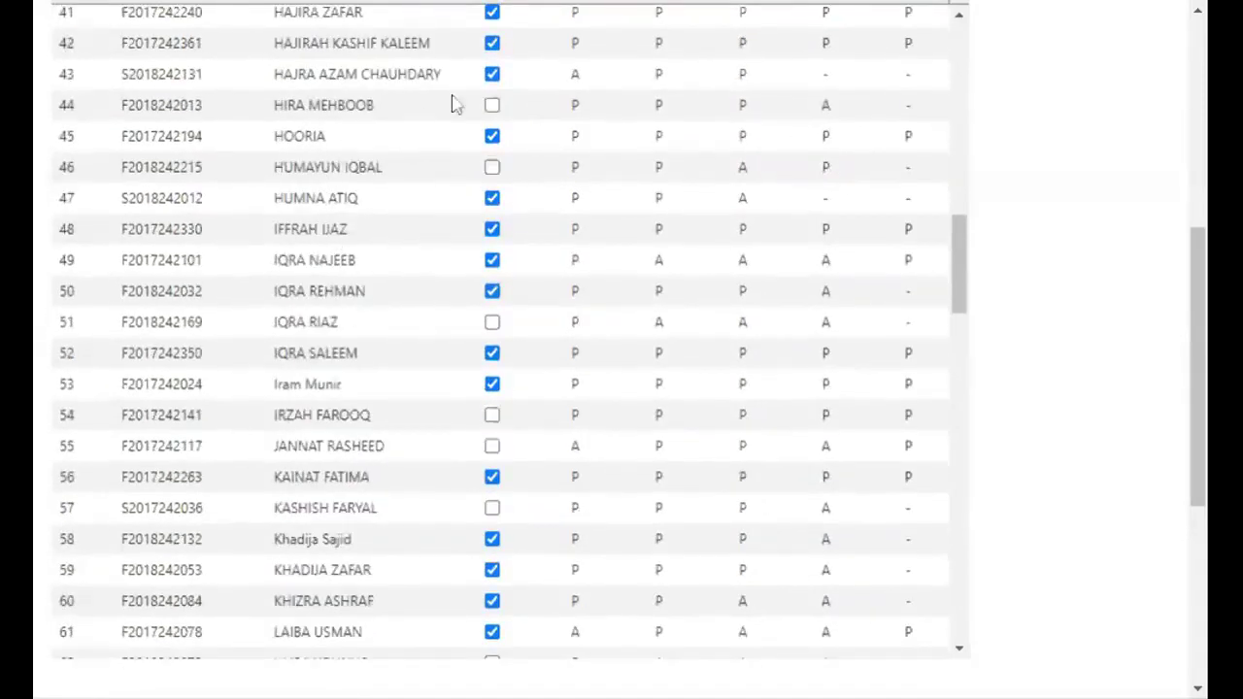
click(491, 105)
Mark the student in row 11 present again for lecture L6 on 03 May.
scroll(391, 218, up, 8)
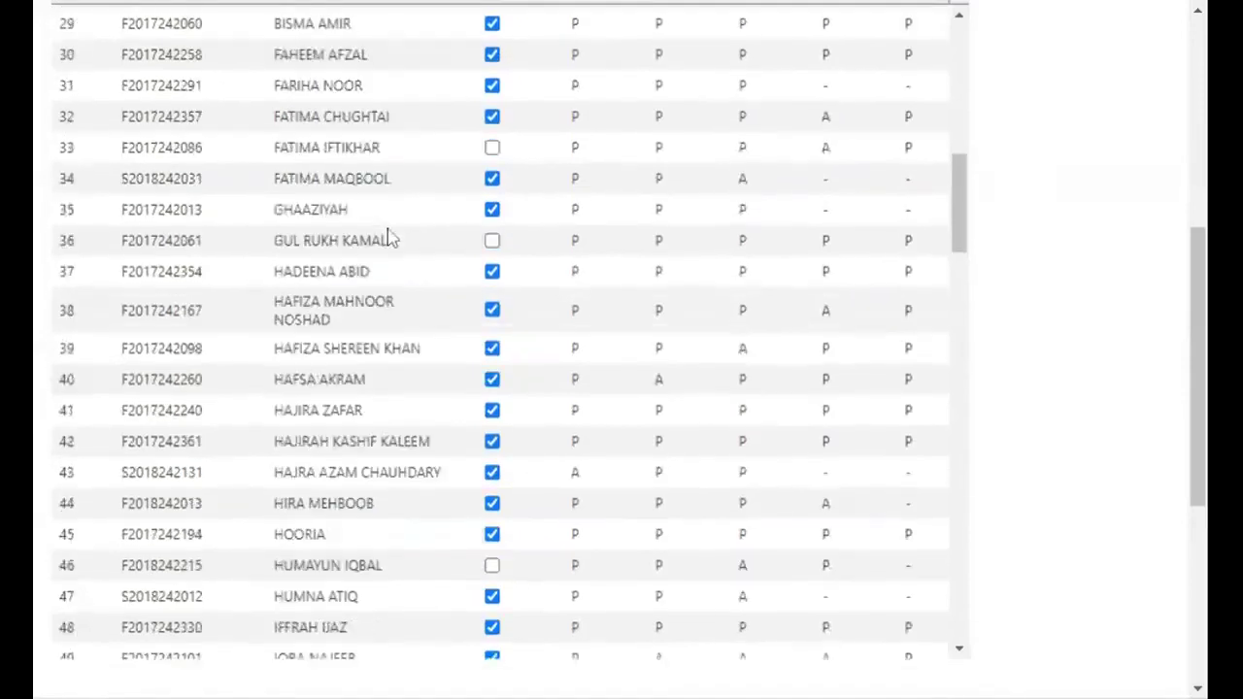
scroll(389, 238, up, 2)
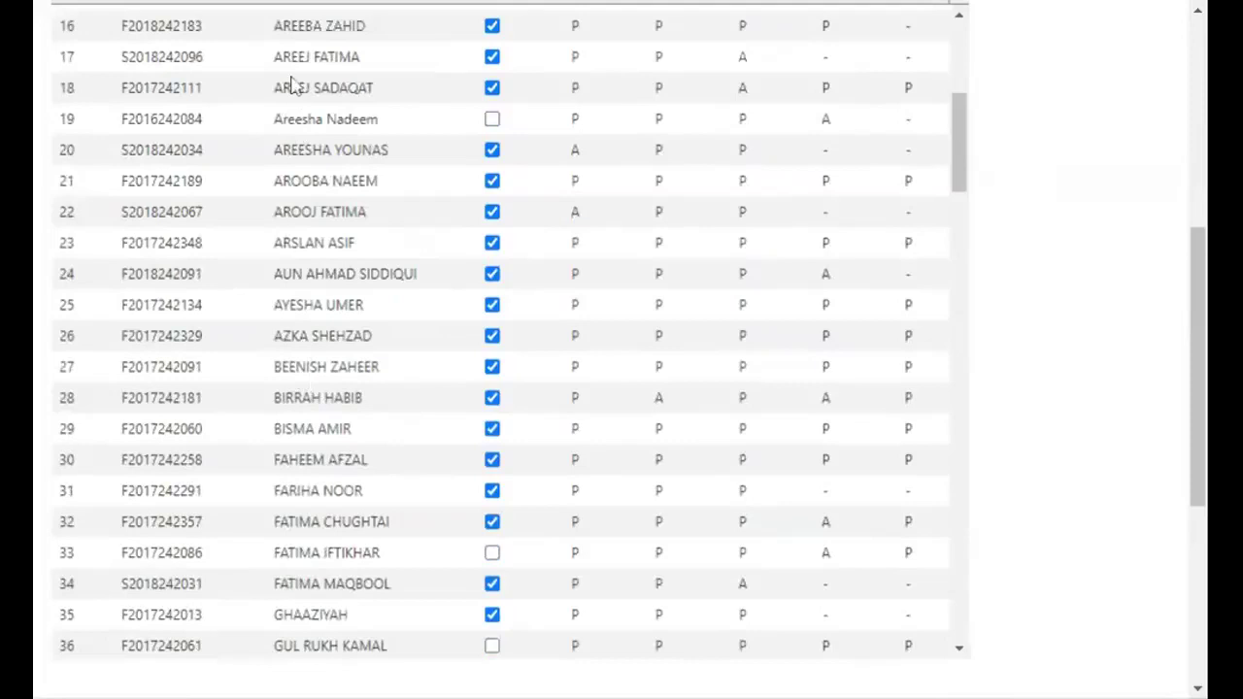
scroll(330, 107, up, 2)
scroll(355, 121, up, 4)
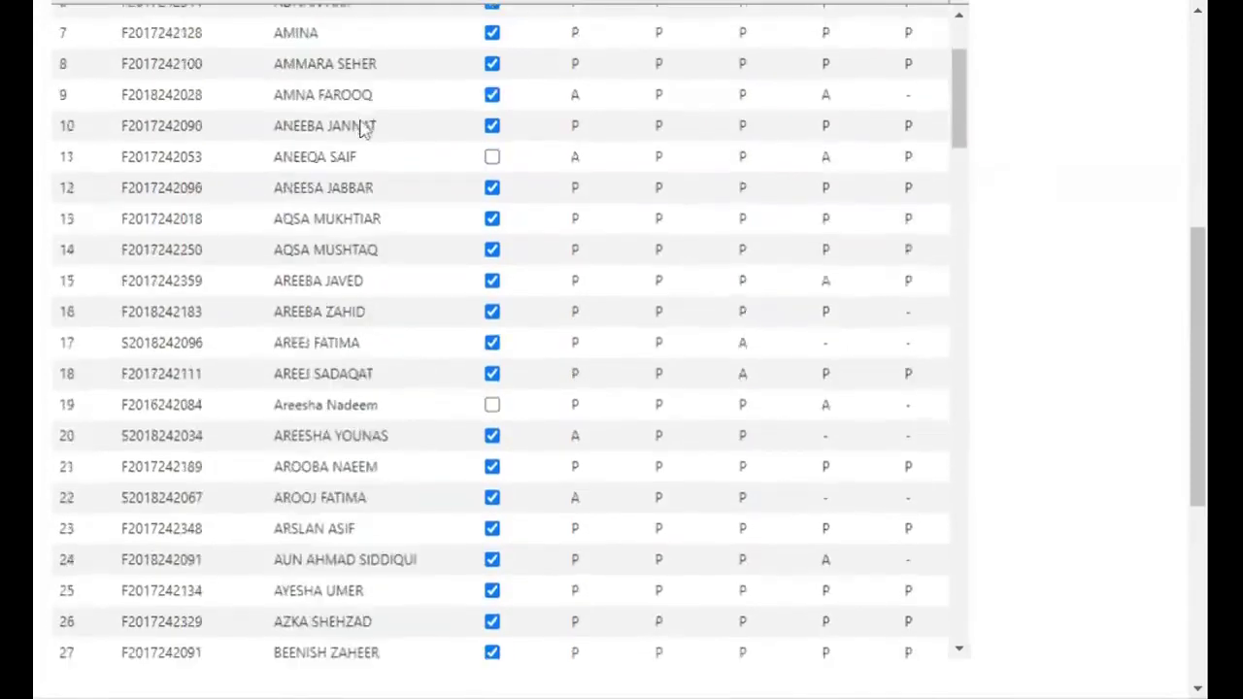
scroll(365, 129, up, 2)
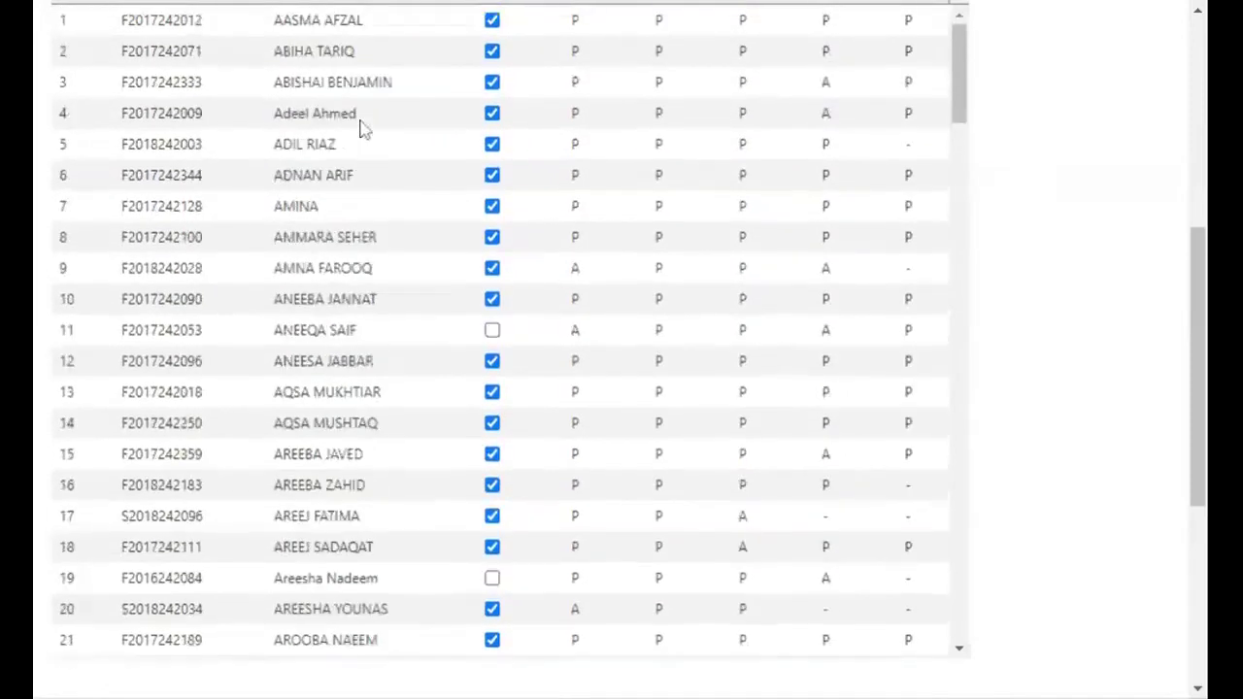
scroll(364, 130, up, 2)
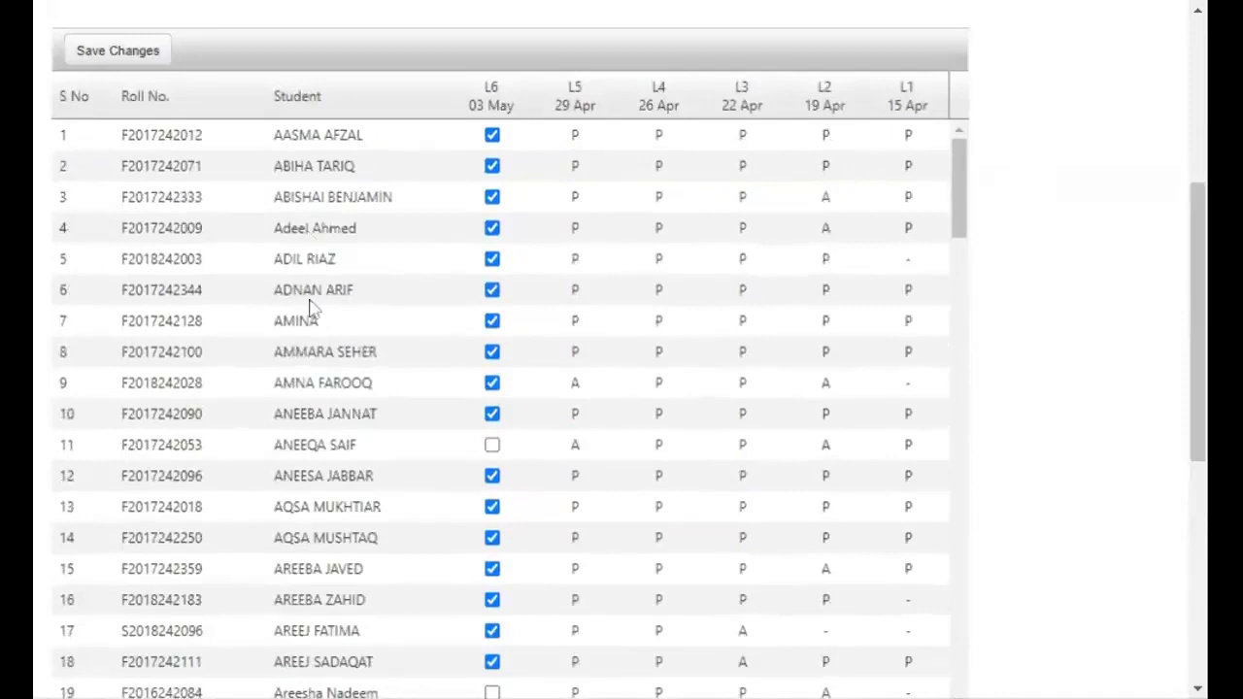
click(491, 446)
Mark the student in row 94 present again for lecture L6 on 03 May.
scroll(394, 453, down, 5)
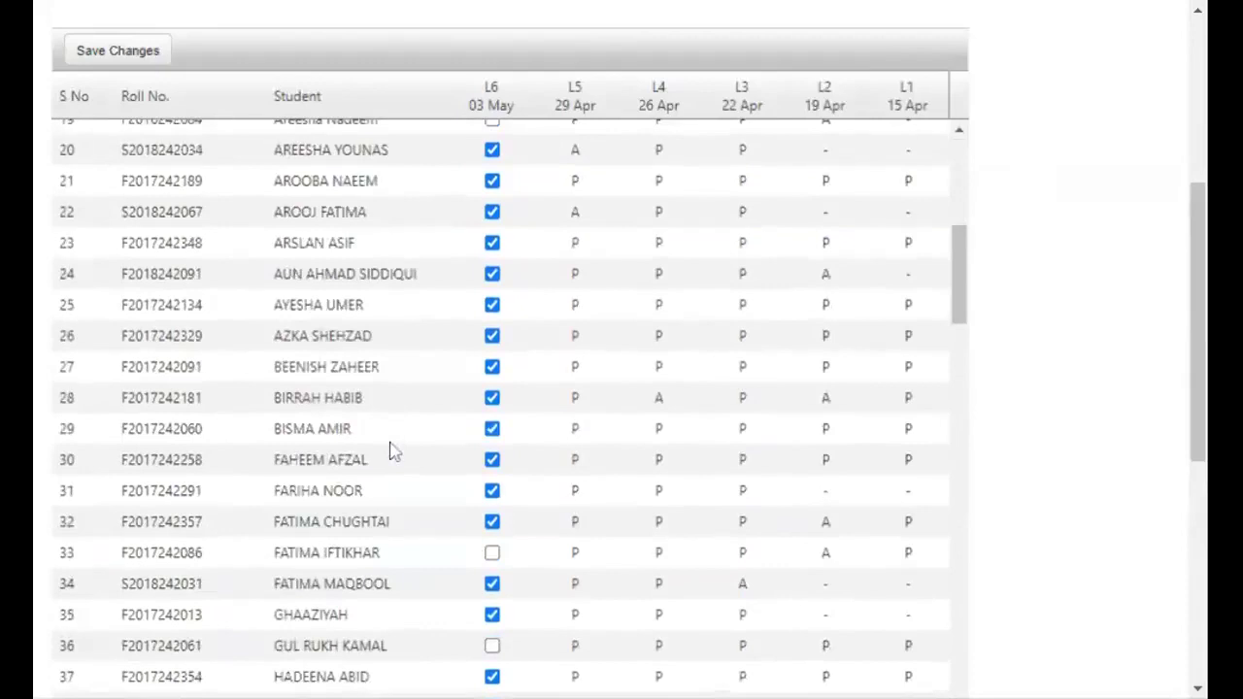
scroll(354, 392, down, 2)
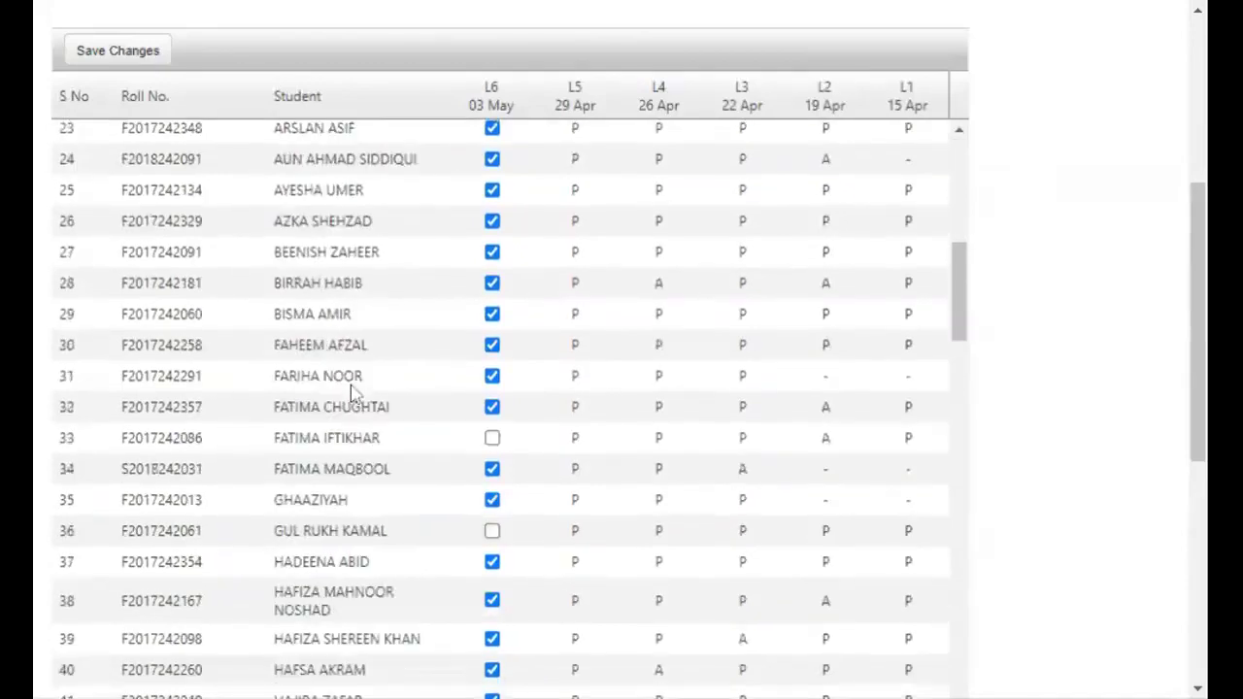
scroll(355, 392, down, 3)
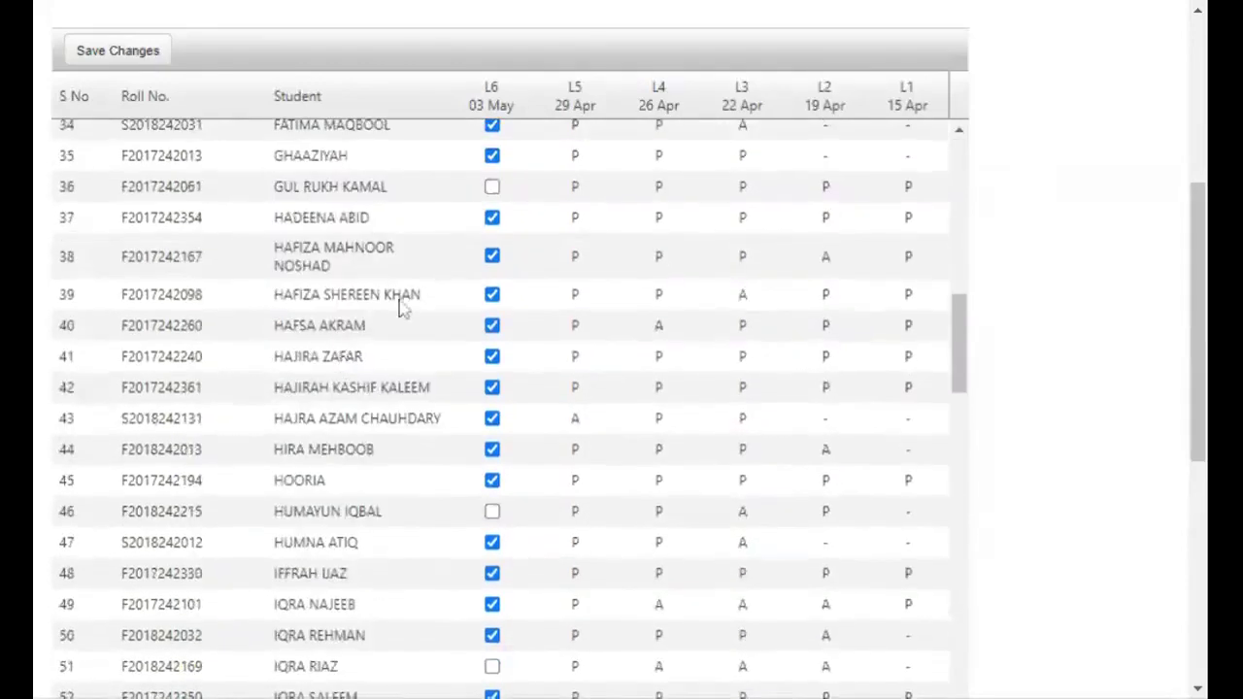
scroll(365, 262, down, 1)
scroll(365, 262, down, 4)
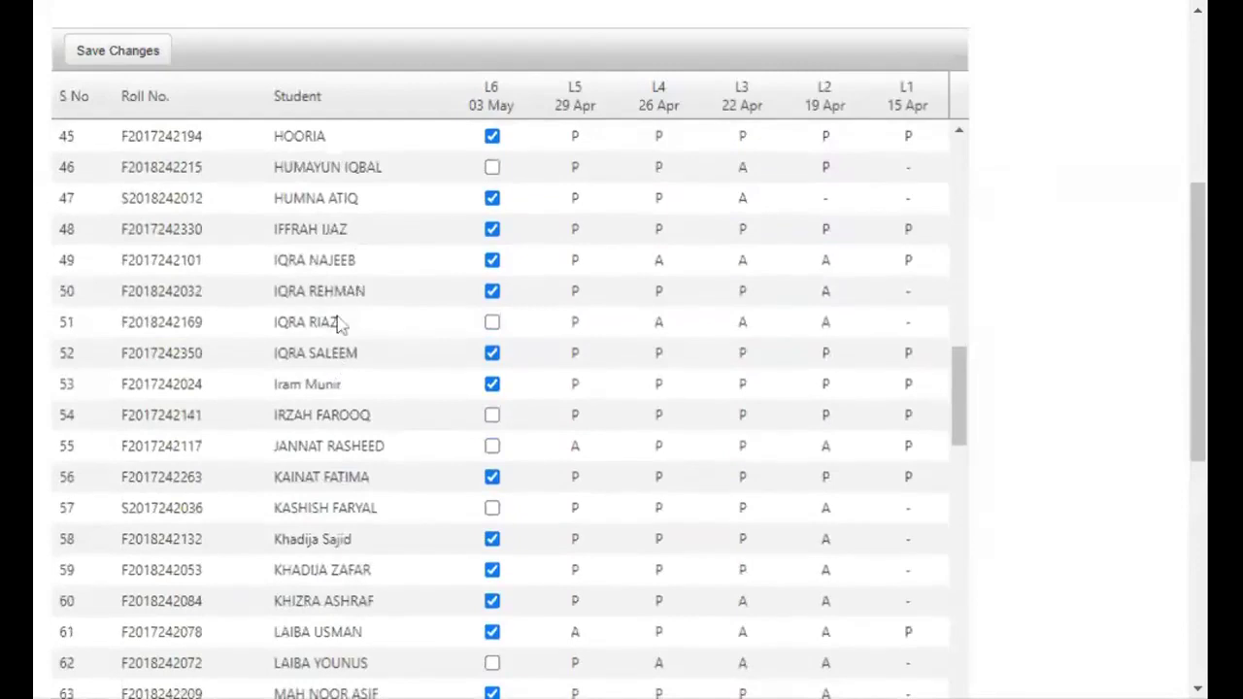
scroll(350, 330, down, 2)
scroll(350, 330, up, 2)
scroll(352, 330, down, 6)
scroll(352, 333, down, 11)
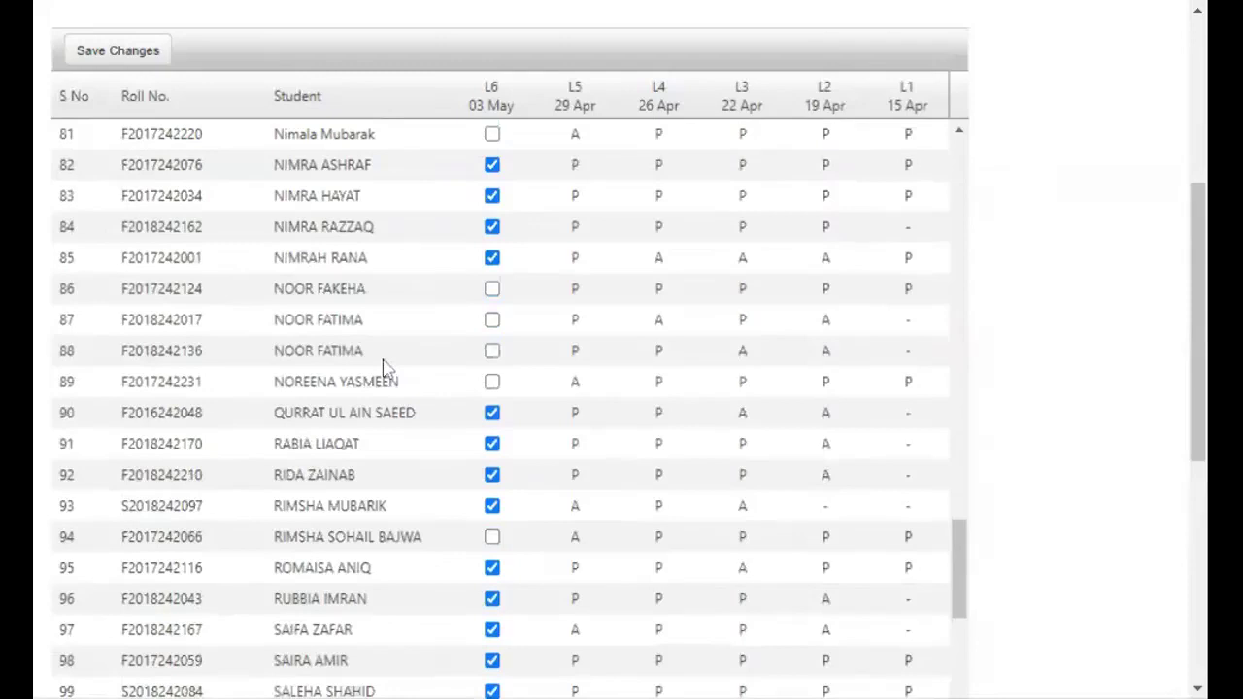
click(492, 536)
Mark the student in row 117 present again for lecture L6 on 03 May.
scroll(373, 398, up, 3)
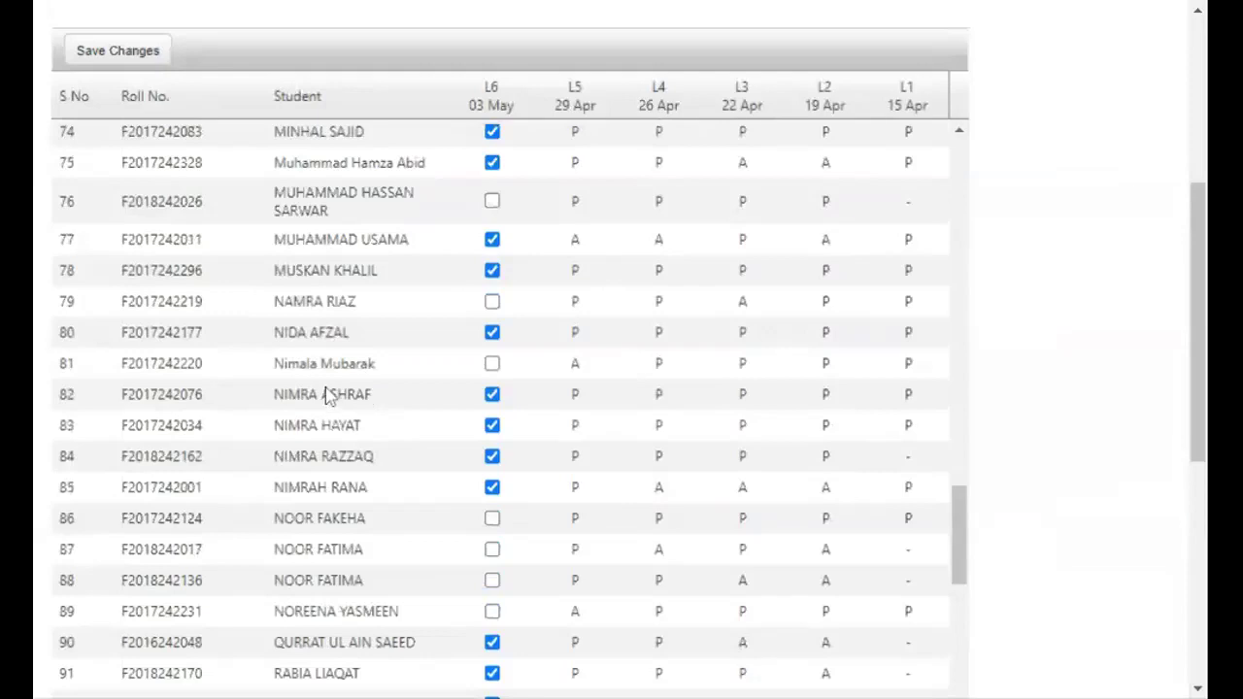
scroll(328, 395, up, 2)
scroll(335, 394, down, 15)
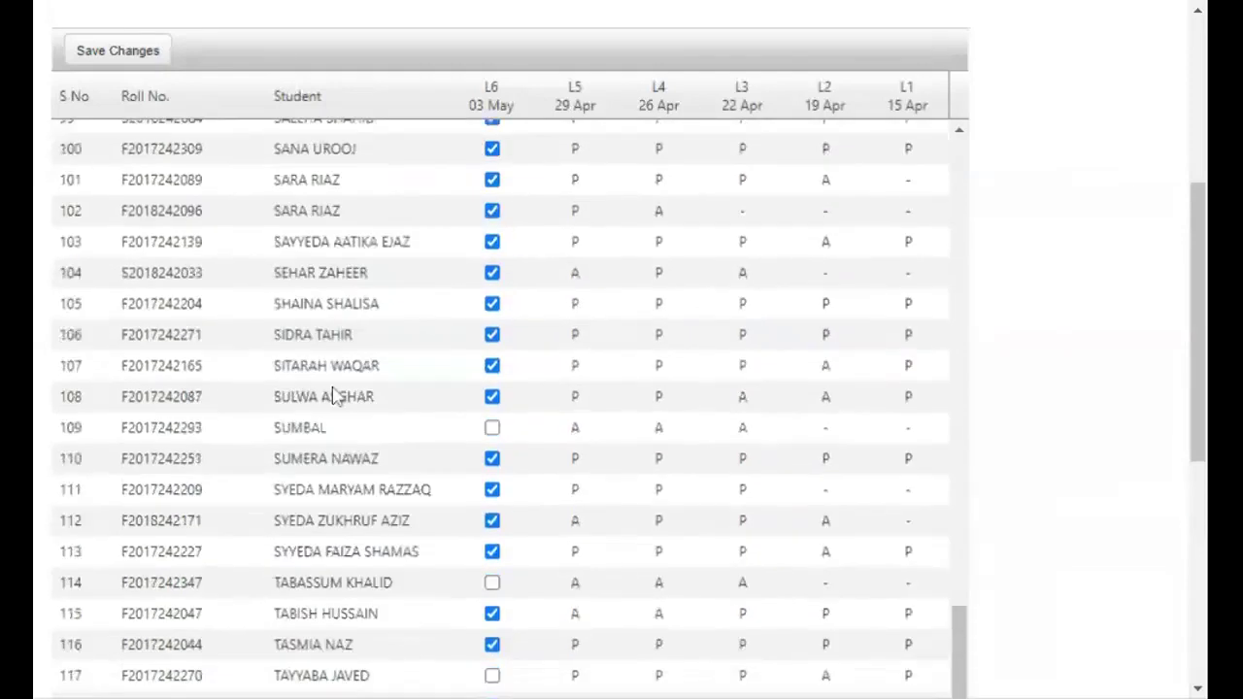
click(492, 355)
scroll(377, 436, down, 2)
Mark the student in row 81 present again for lecture L6 on 03 May.
scroll(378, 434, up, 2)
scroll(378, 432, up, 6)
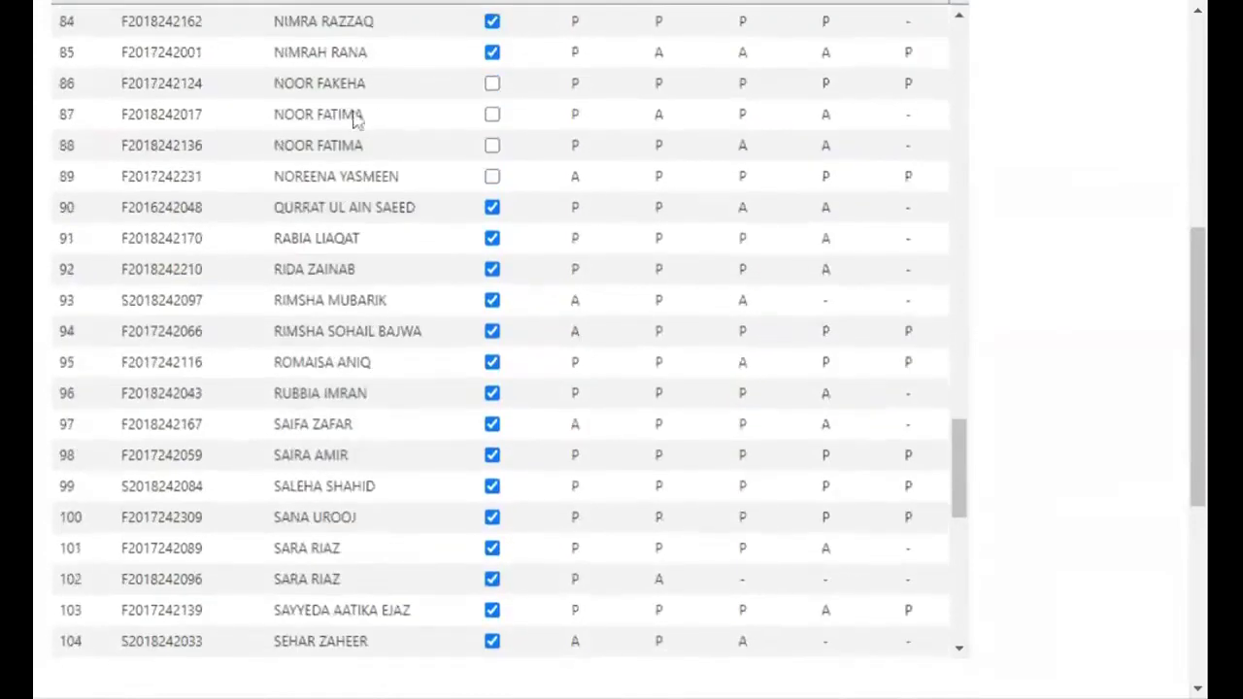
scroll(330, 238, up, 2)
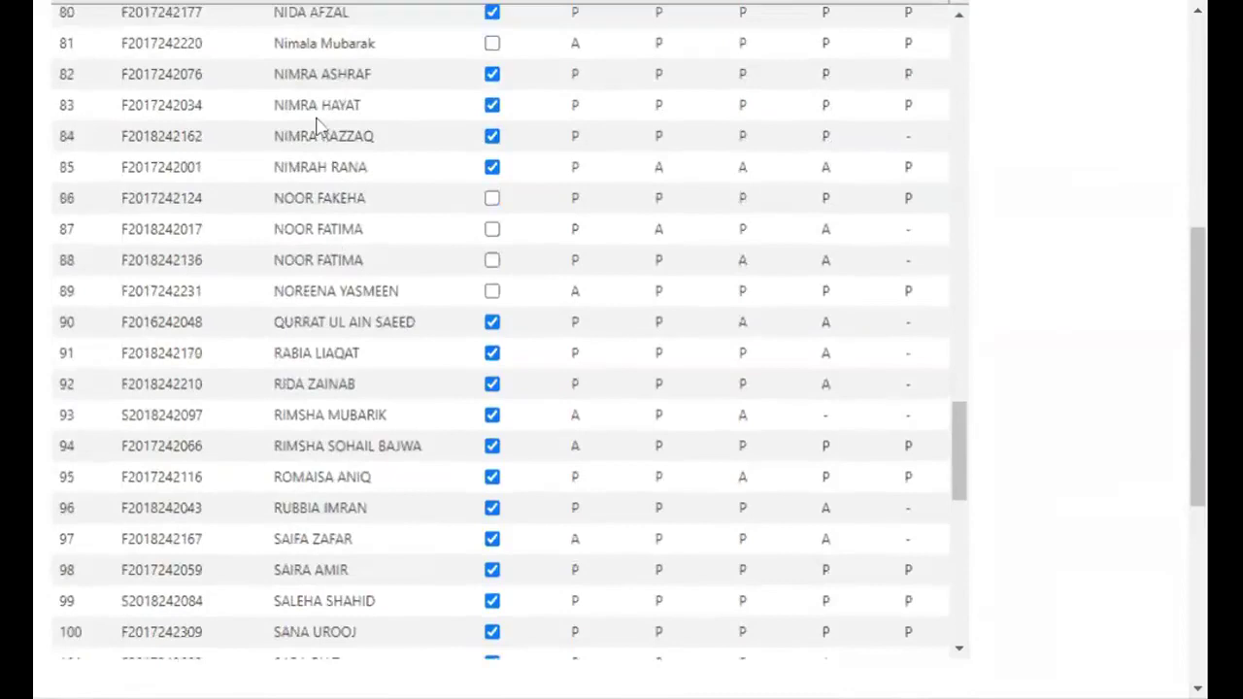
scroll(389, 155, up, 2)
click(491, 161)
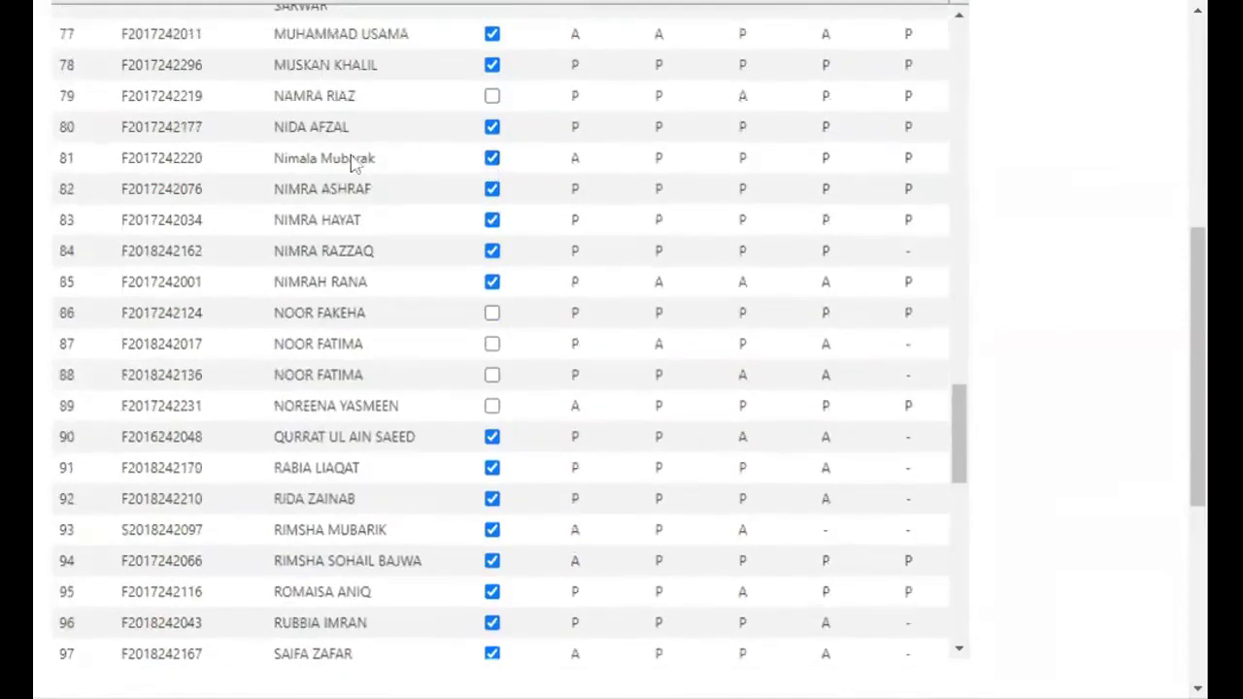
Mark the student in row 67 present again for lecture L6 on 03 May.
scroll(355, 156, up, 2)
scroll(330, 264, up, 2)
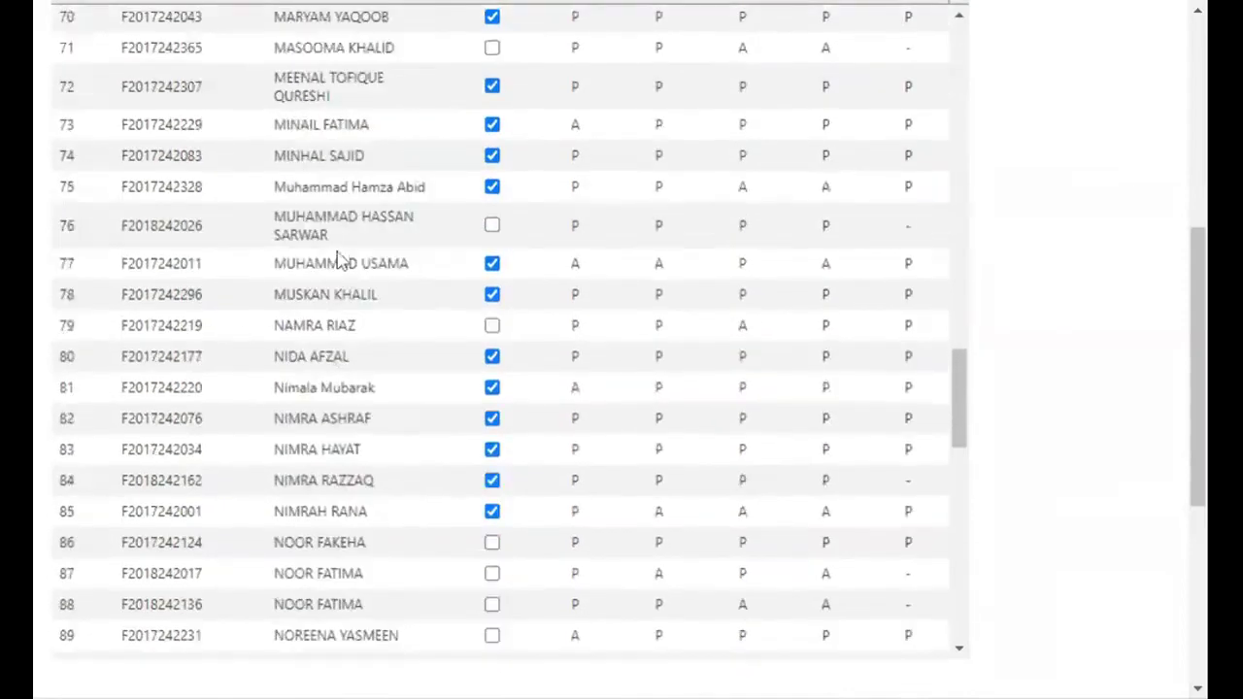
scroll(335, 257, up, 2)
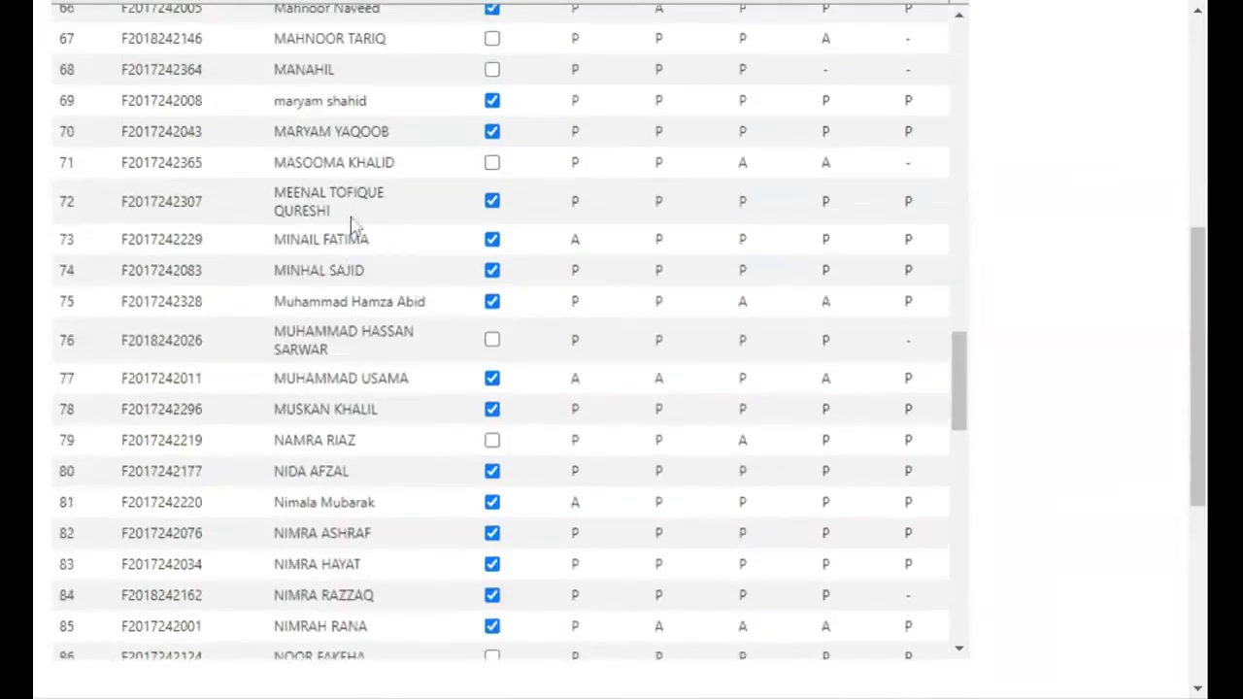
scroll(323, 299, up, 2)
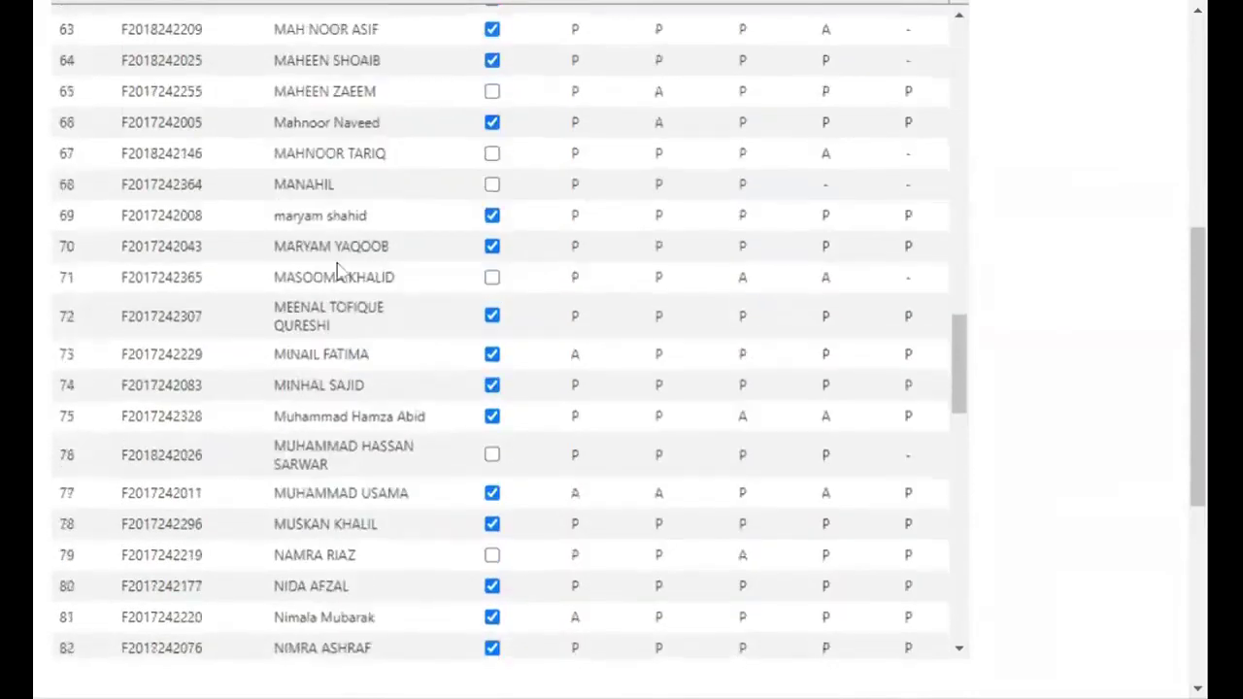
click(492, 154)
Mark the student in row 68 present again for lecture L6 on 03 May.
scroll(352, 324, up, 2)
scroll(398, 322, up, 2)
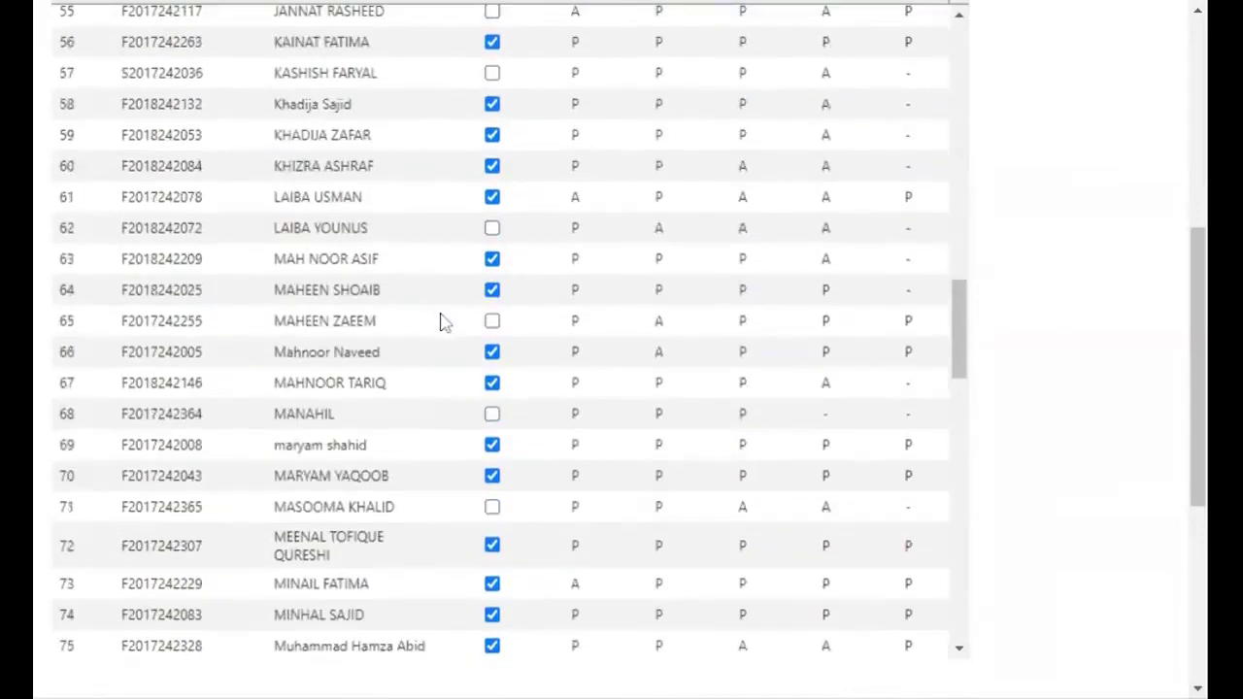
scroll(442, 320, up, 12)
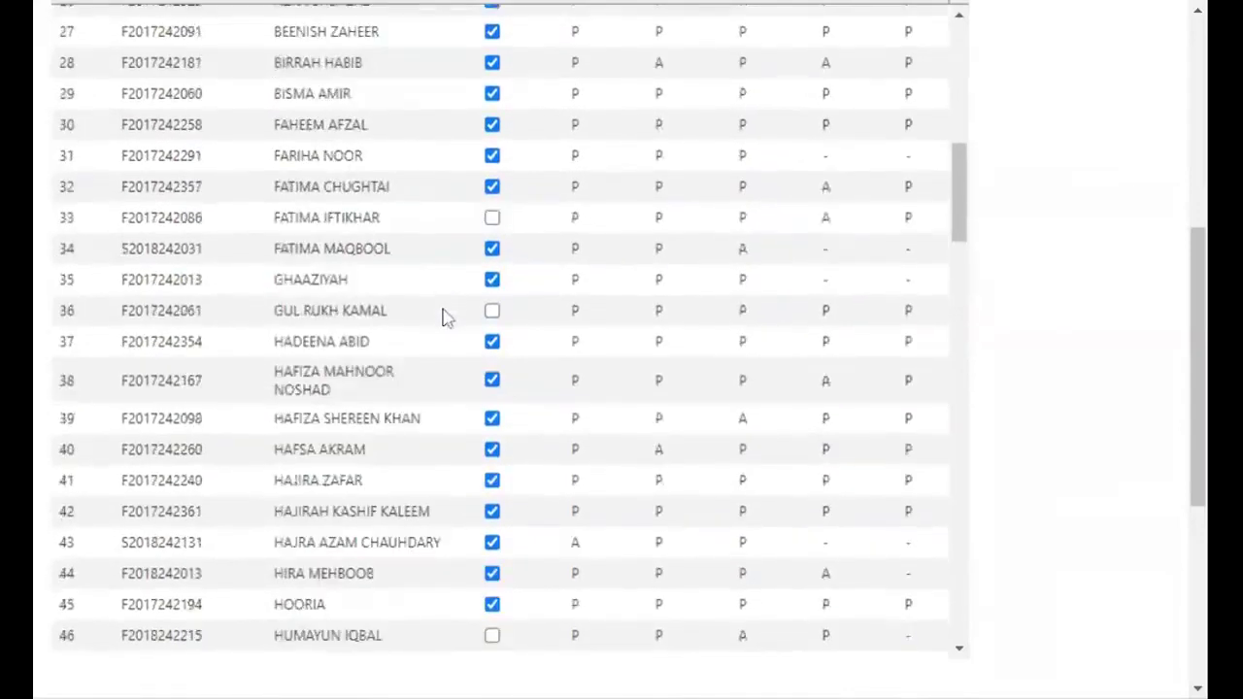
scroll(444, 316, up, 11)
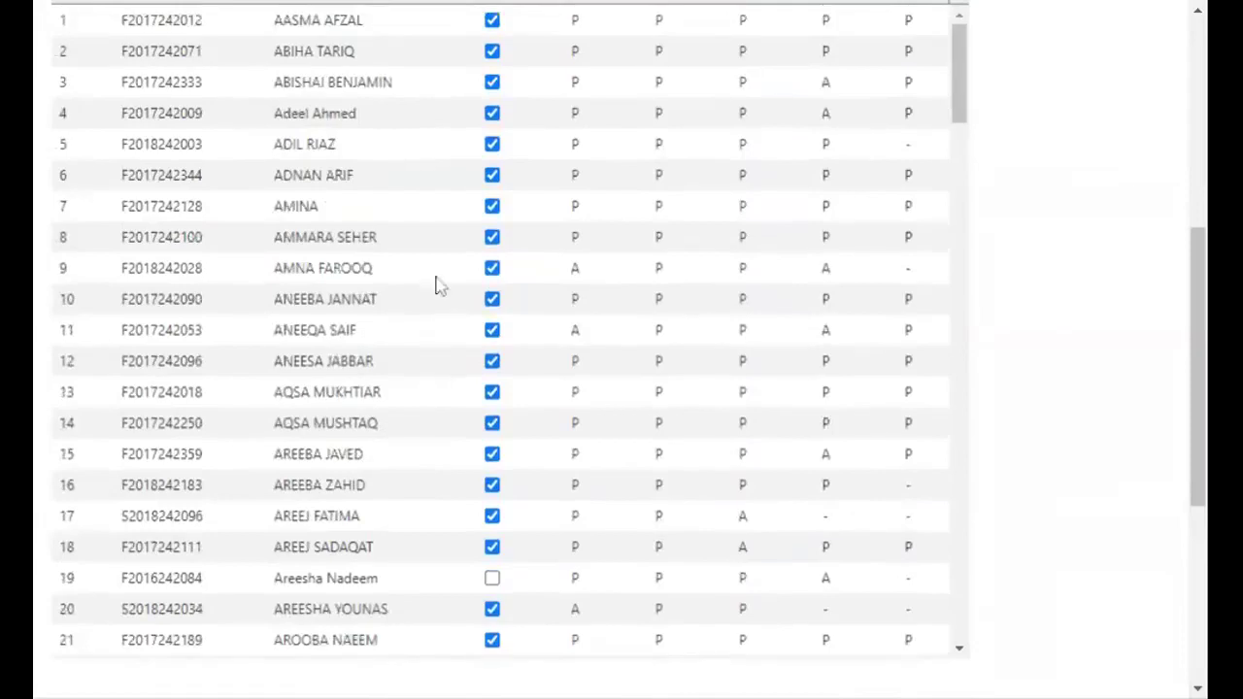
scroll(440, 286, up, 2)
scroll(410, 360, down, 8)
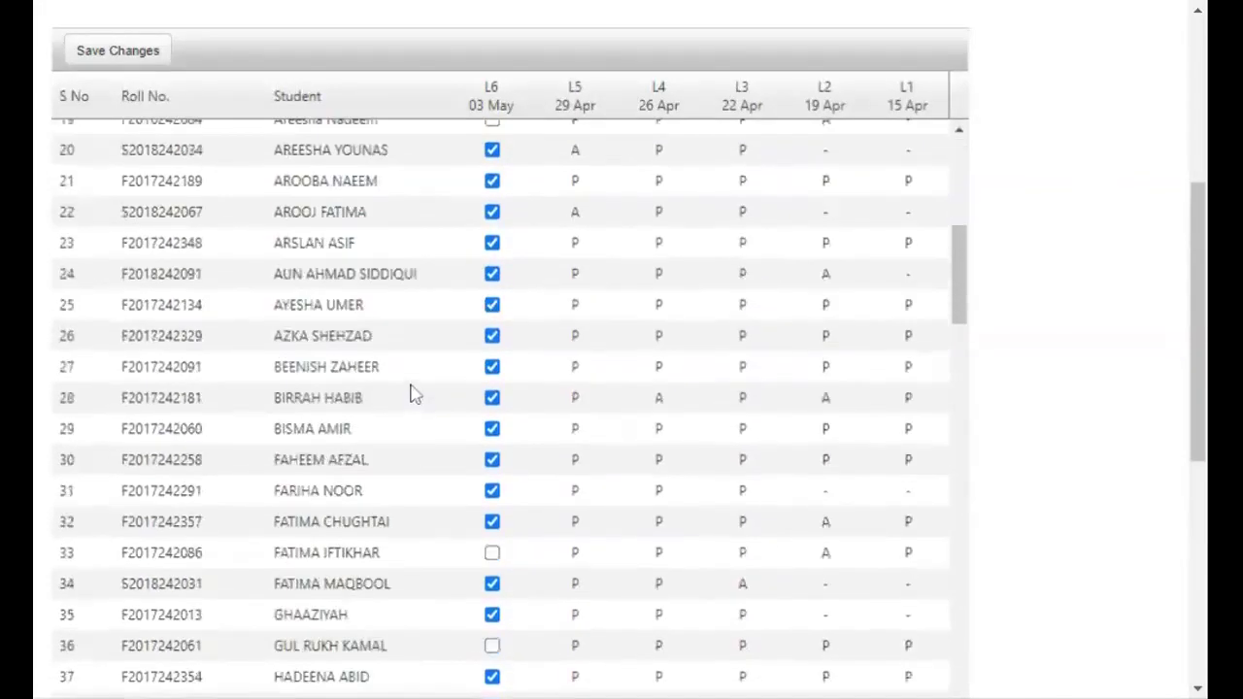
scroll(385, 485, down, 1)
scroll(388, 483, down, 5)
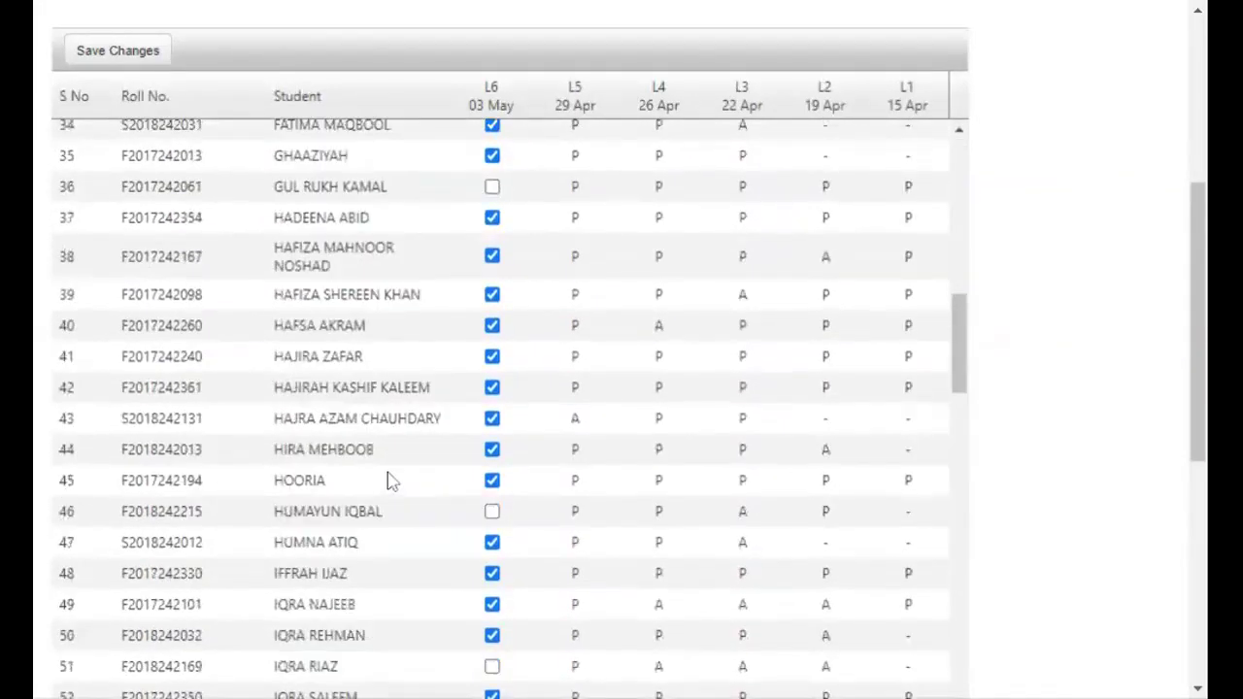
scroll(391, 480, down, 4)
scroll(388, 474, down, 5)
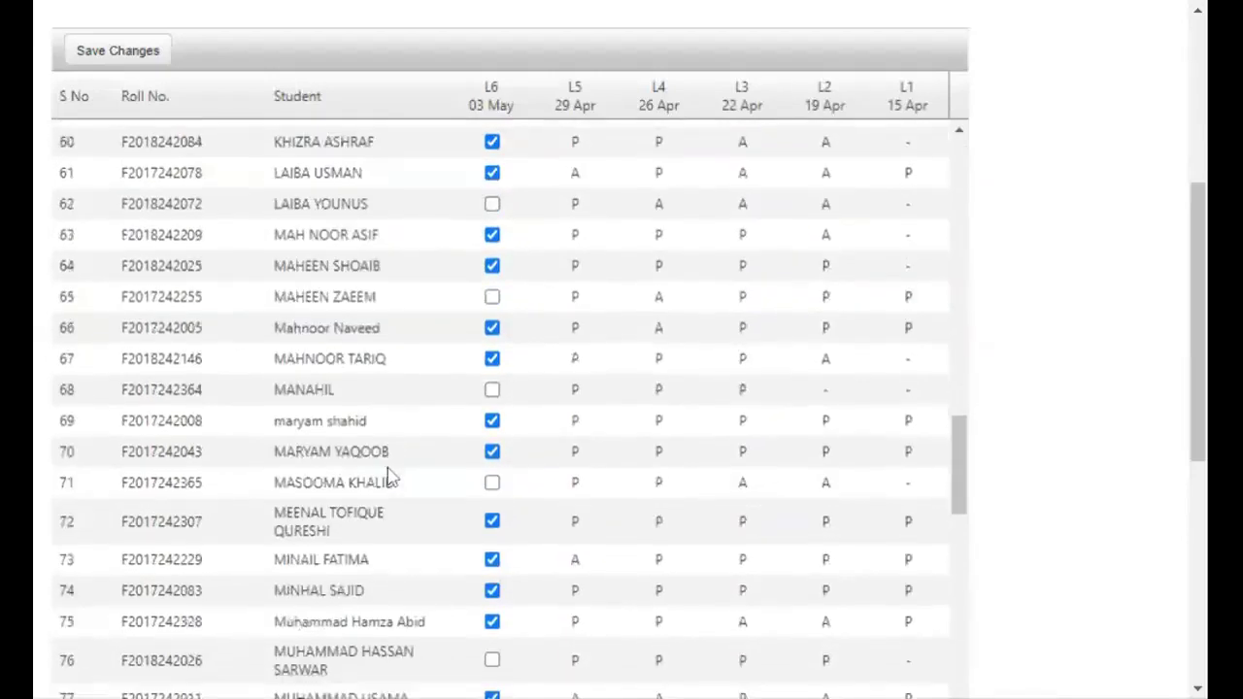
click(493, 390)
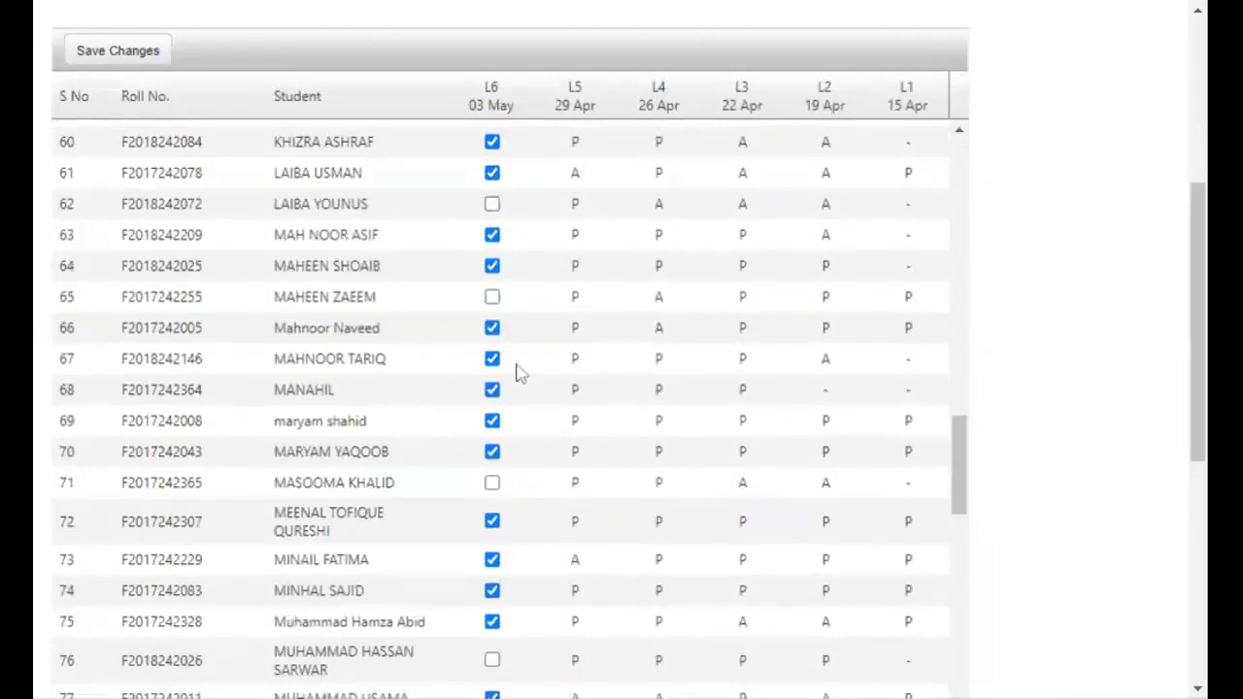
Save the attendance changes for lecture L6 of Food Laws and Regulations, section A.
scroll(429, 407, down, 4)
scroll(408, 391, up, 3)
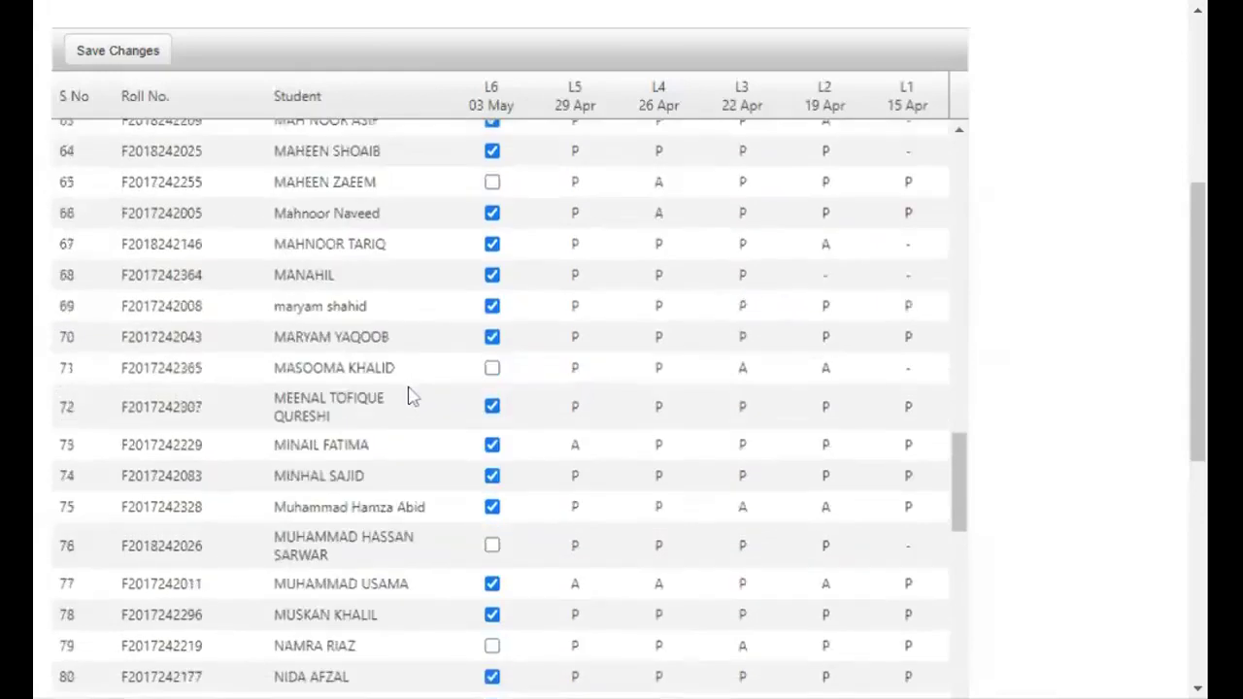
scroll(408, 391, up, 7)
scroll(417, 396, up, 15)
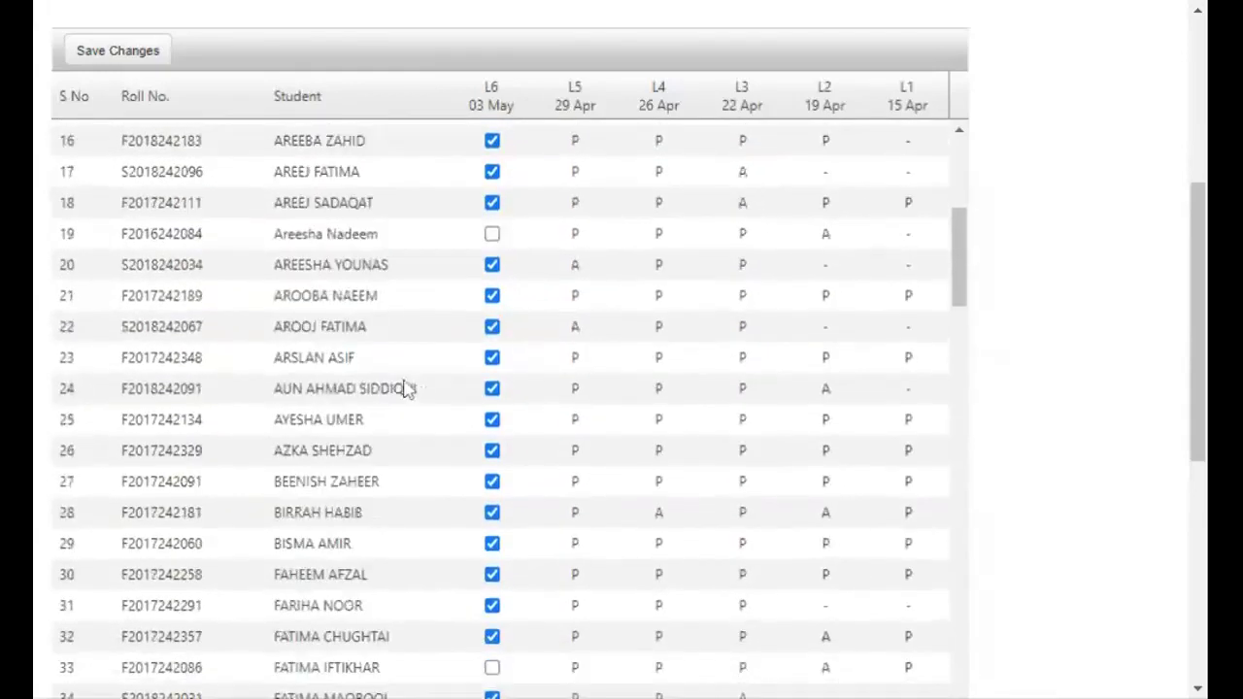
scroll(275, 308, up, 3)
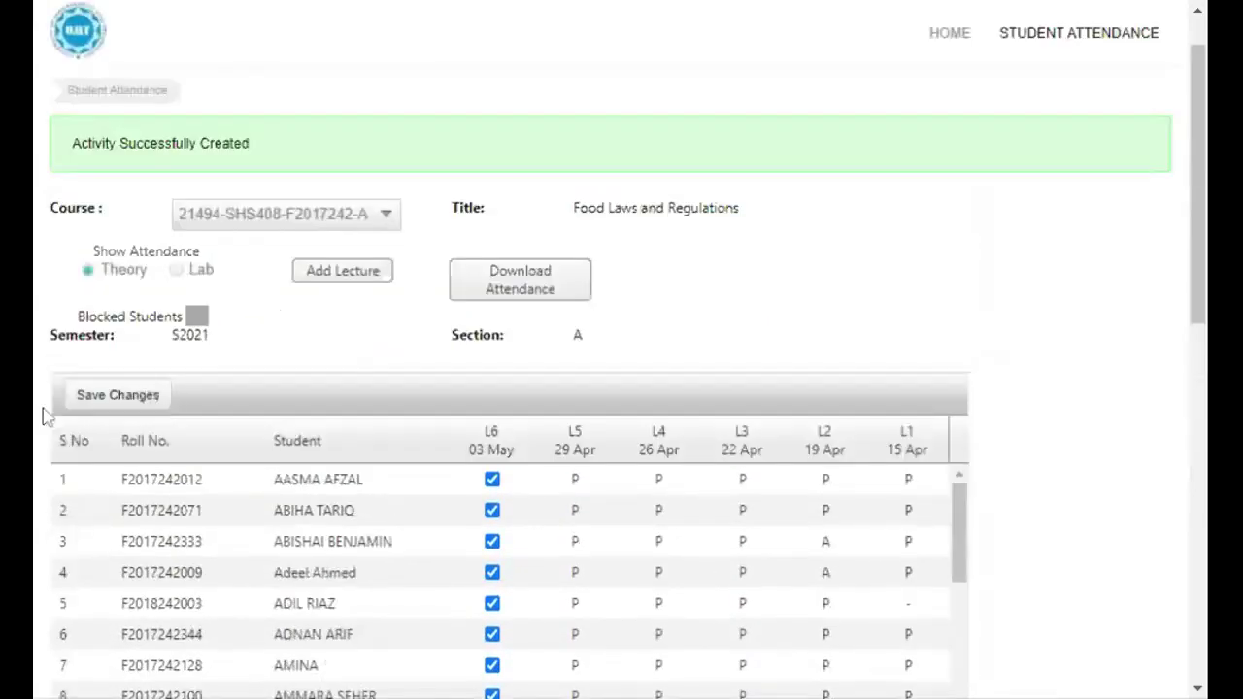
click(114, 405)
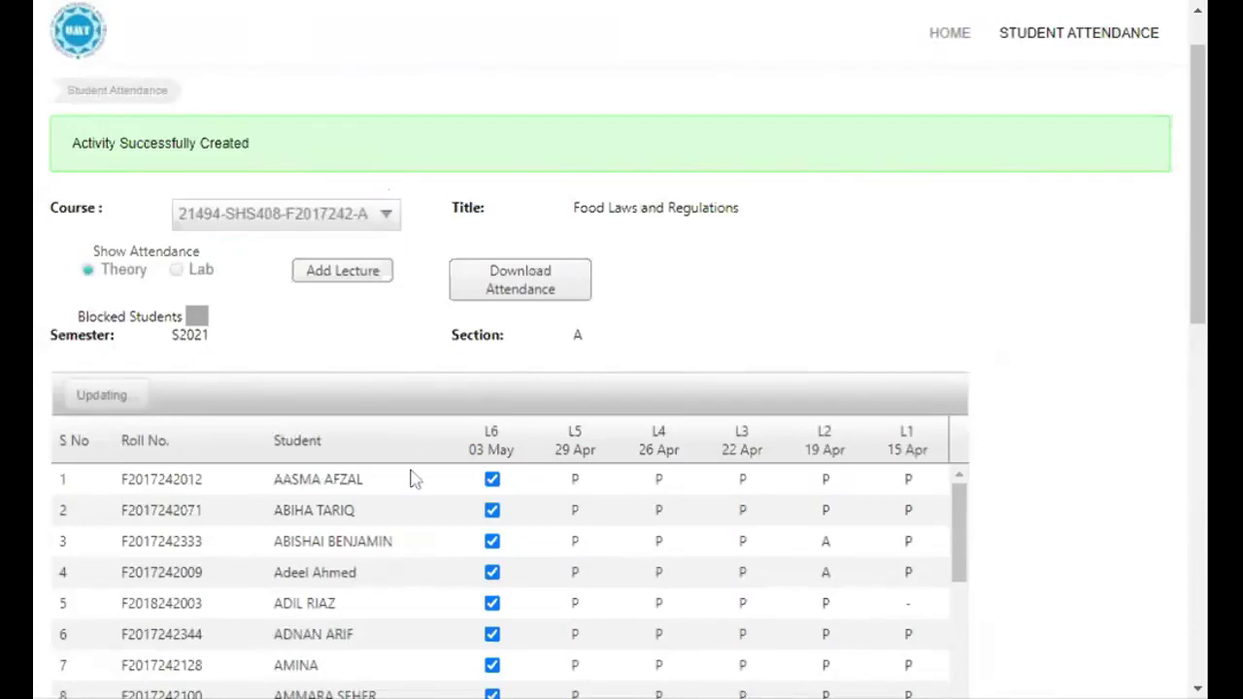
scroll(412, 479, down, 1)
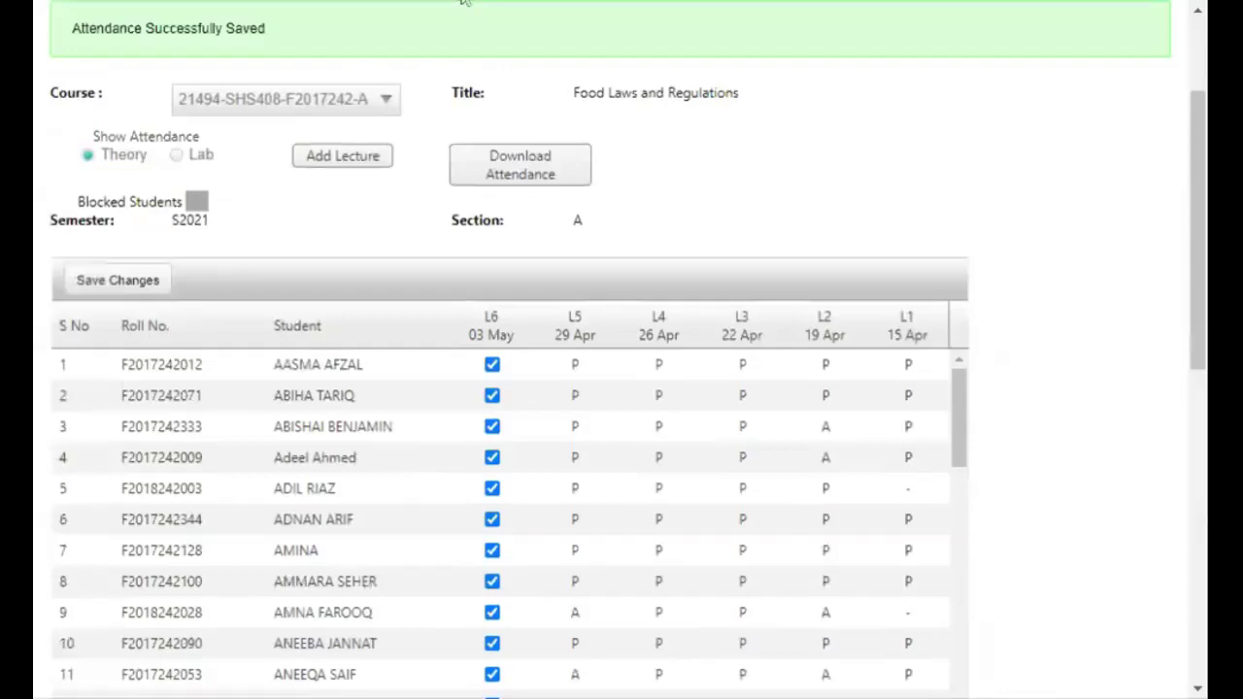